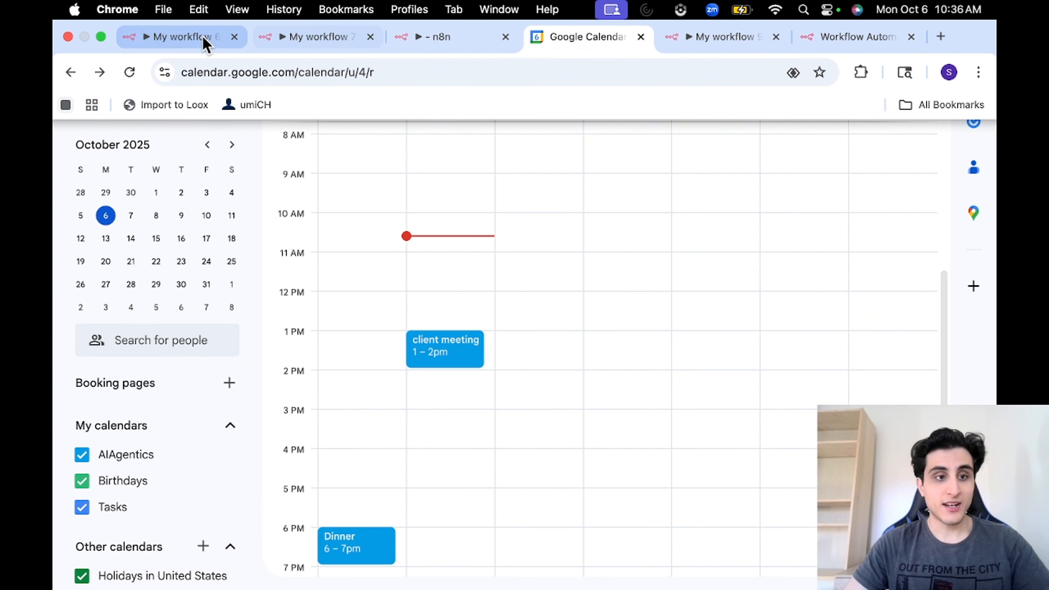
- View the chat agent workflow with the MCP Client tool, and open My workflow 7 with its chat panel hidden
click(188, 38)
click(437, 37)
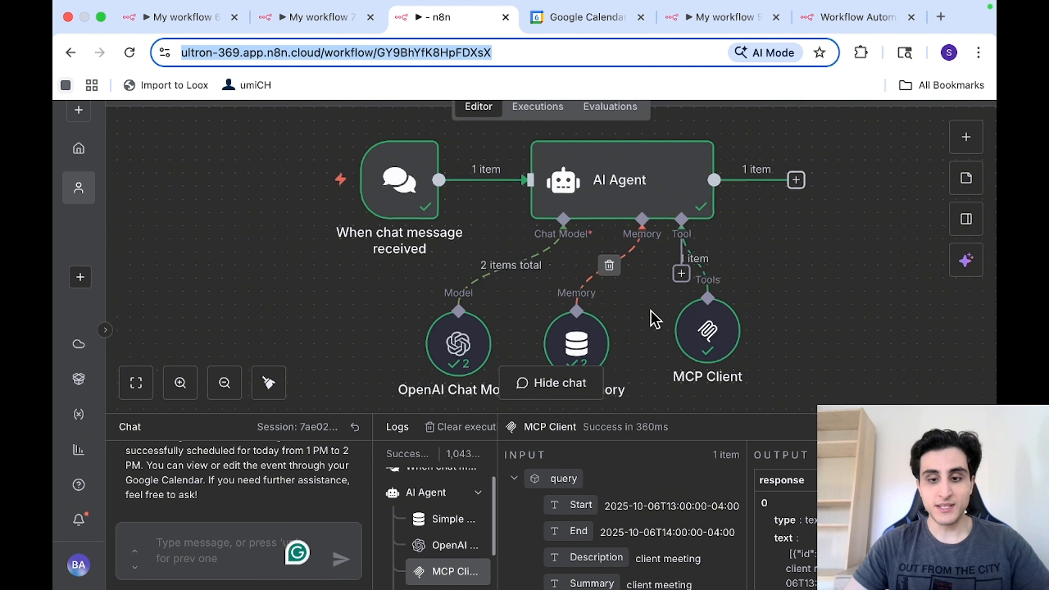
scroll(652, 317, down, 3)
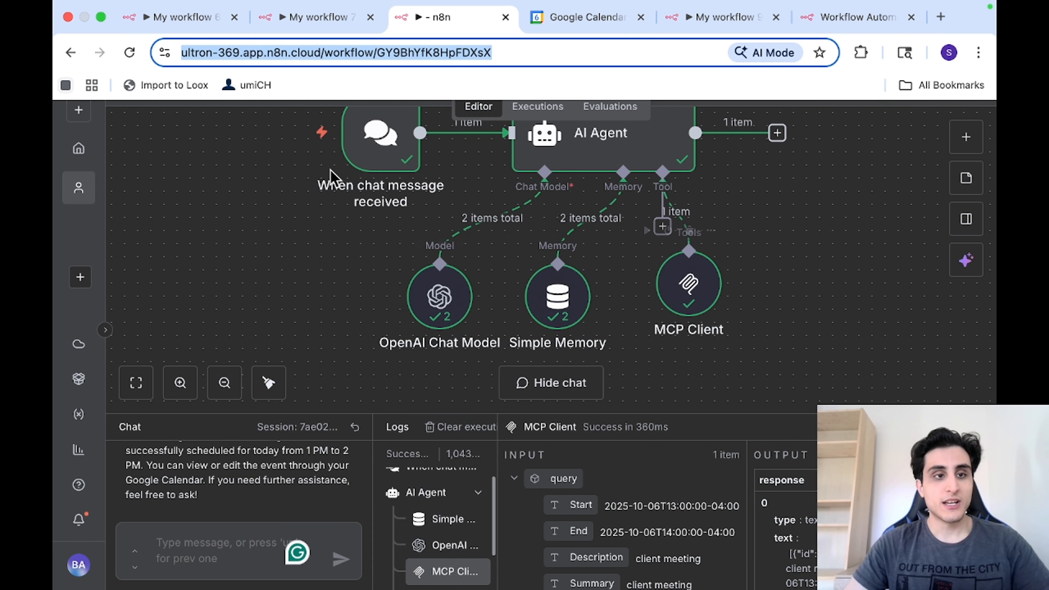
click(190, 33)
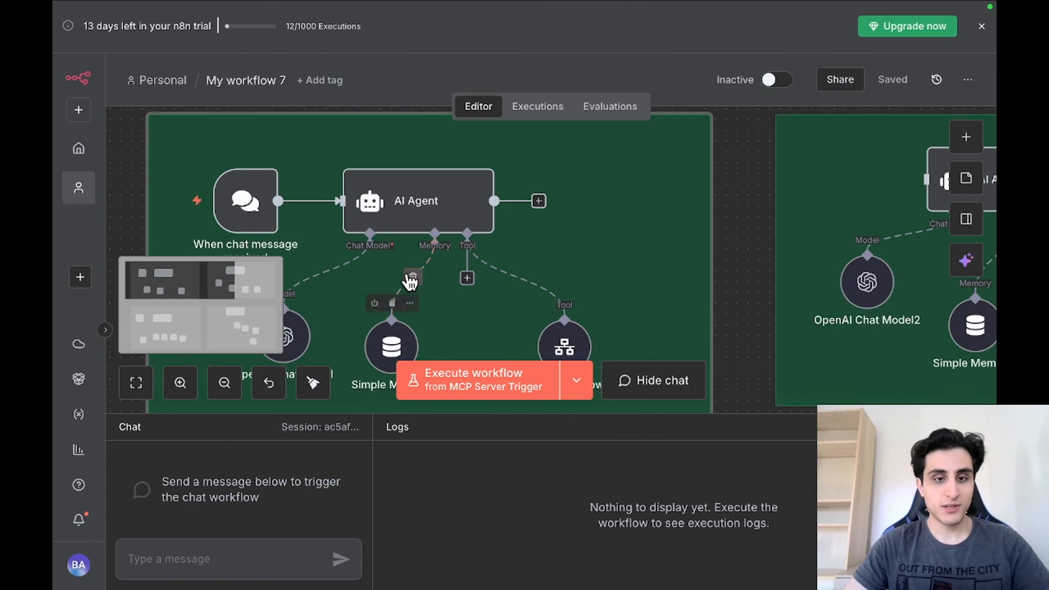
click(648, 378)
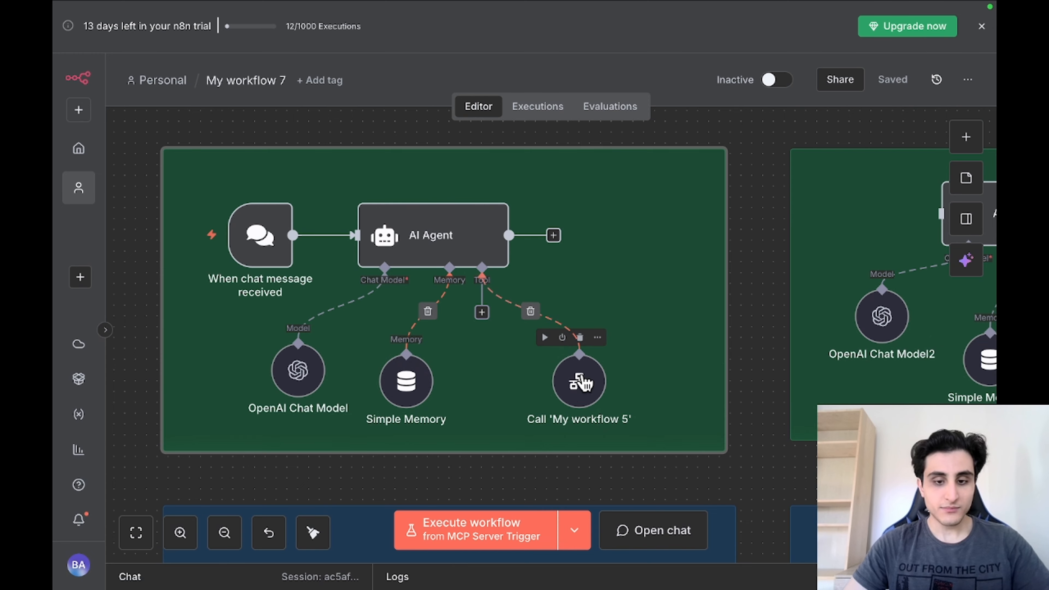
- Examine the AI Agent that calls My workflow 5 and the calendar sub-workflow below it, including the AI Agent1 node's settings
scroll(578, 380, down, 2)
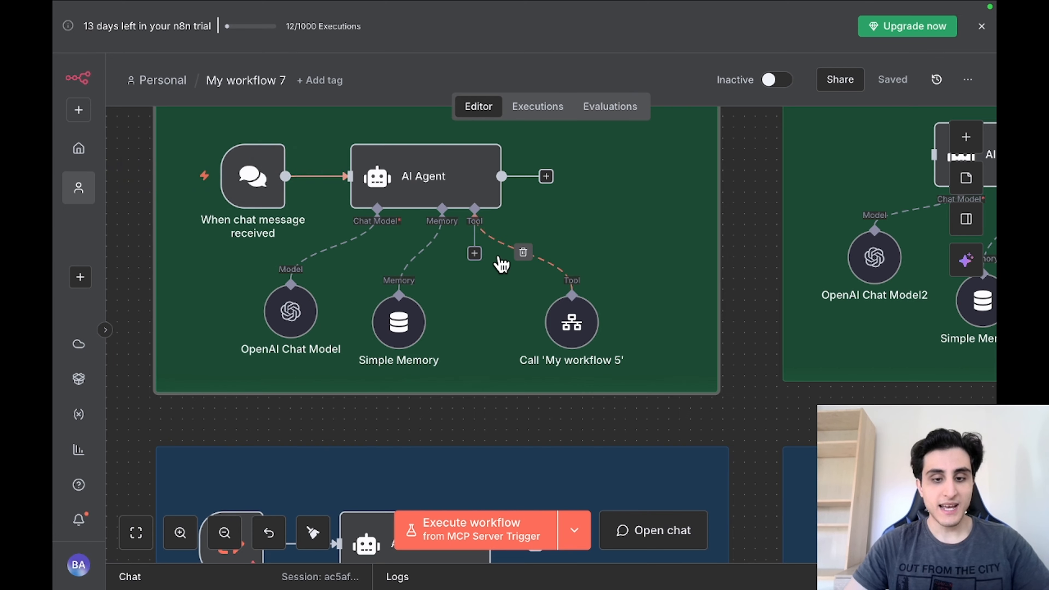
scroll(499, 263, down, 5)
scroll(556, 258, down, 5)
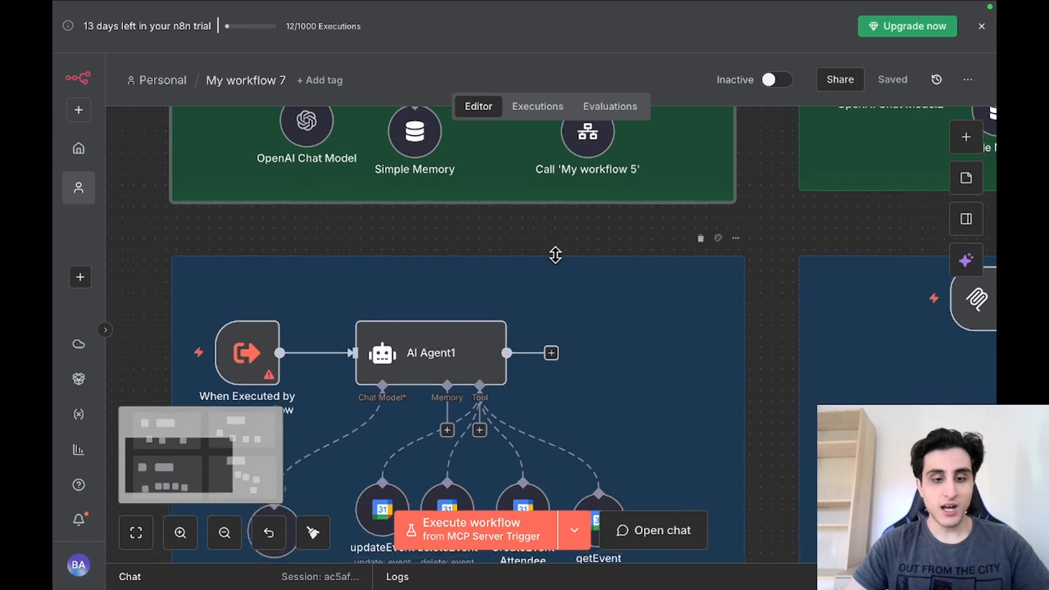
scroll(413, 349, down, 3)
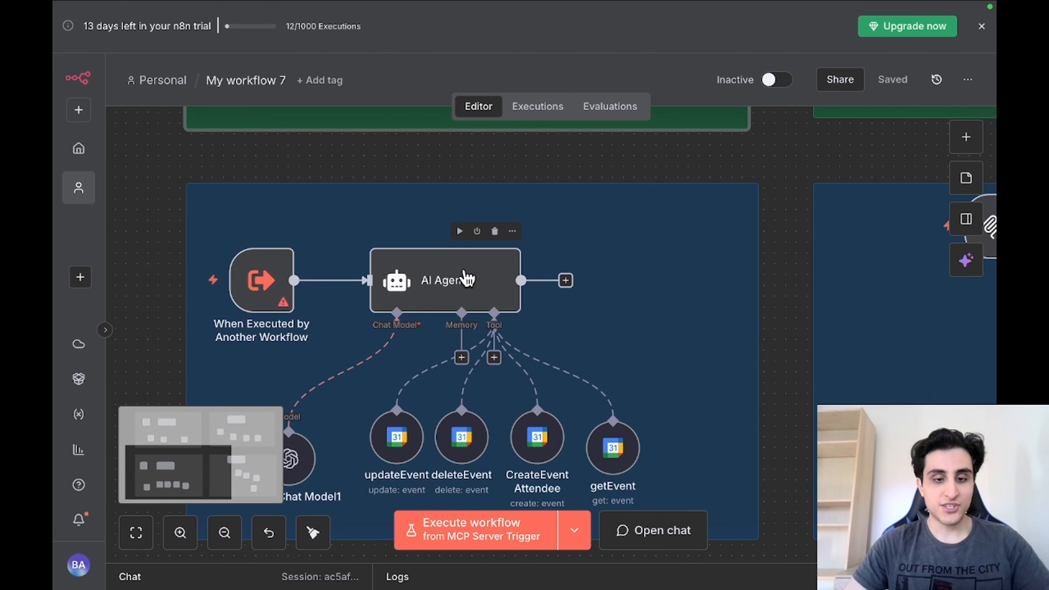
scroll(463, 271, down, 3)
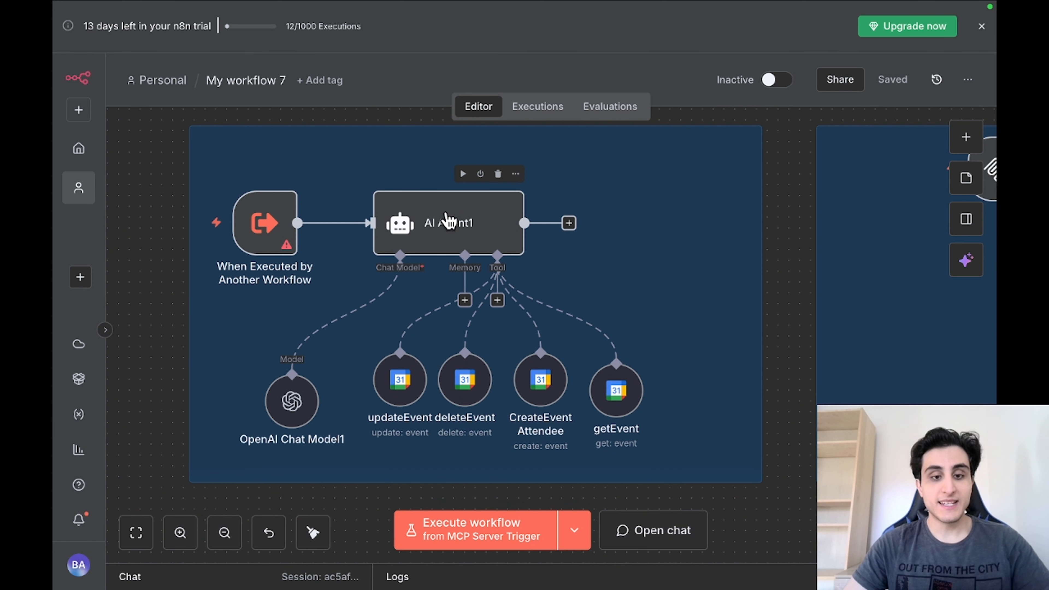
click(455, 227)
double_click(457, 229)
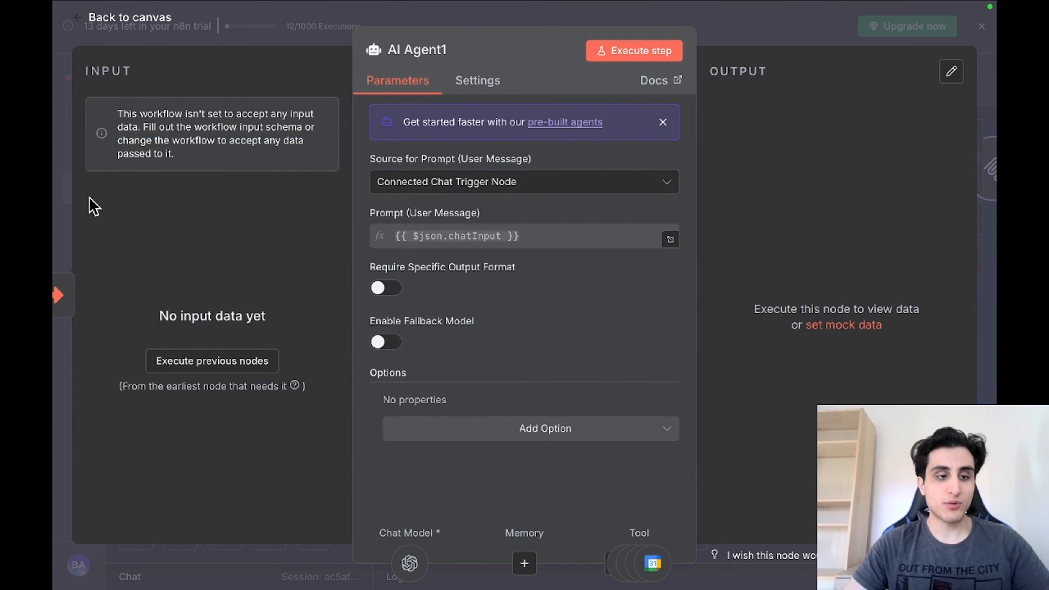
click(57, 201)
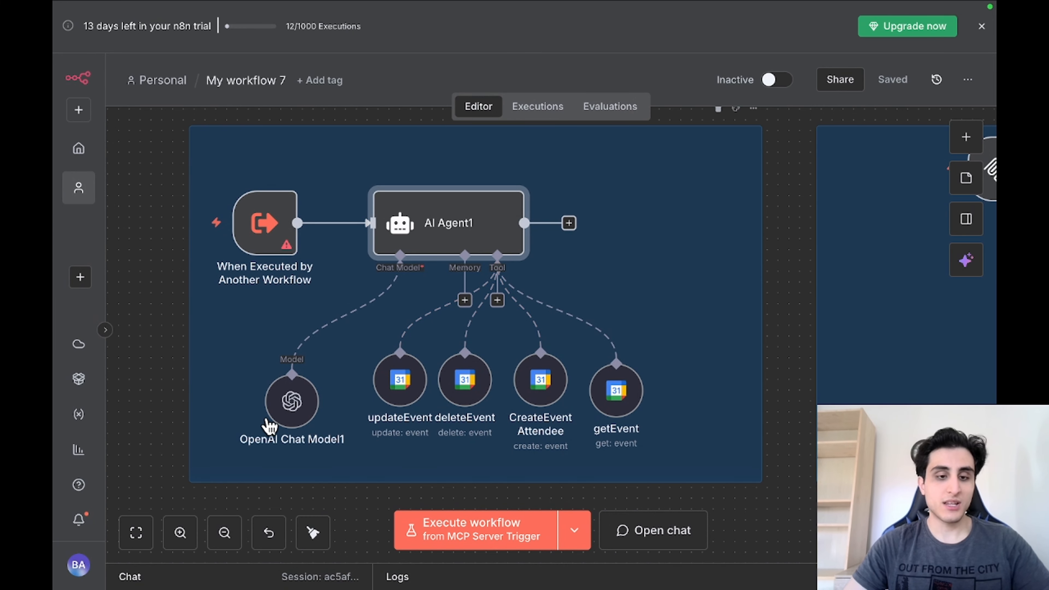
- Examine AI Agent2 with its MCP tools and the calendar MCP server diagram, including the MCP Server Trigger's settings
scroll(372, 282, up, 1)
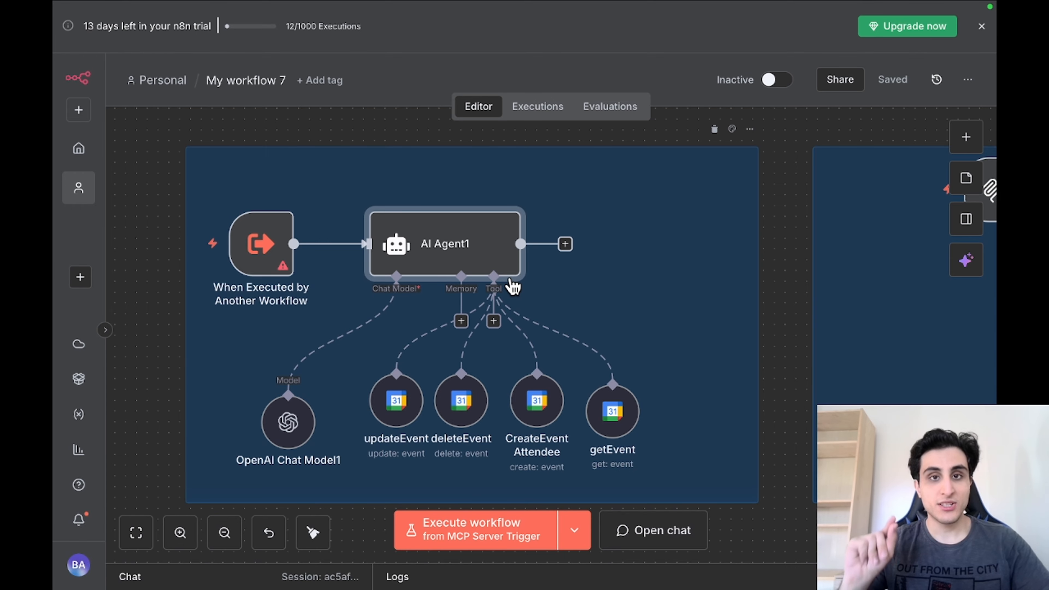
scroll(512, 285, up, 10)
scroll(512, 285, right, 10)
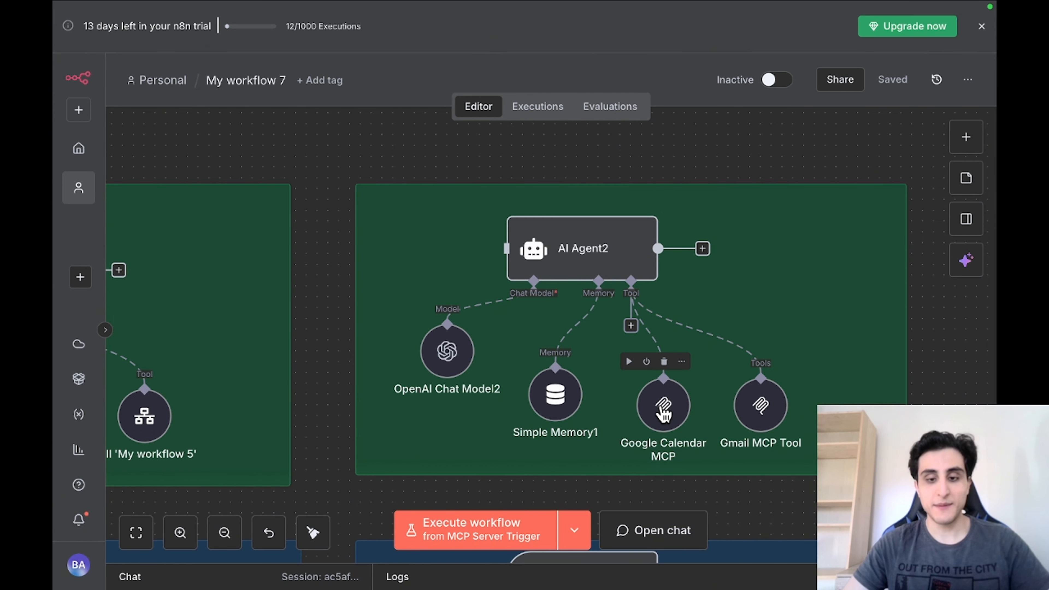
scroll(667, 416, down, 5)
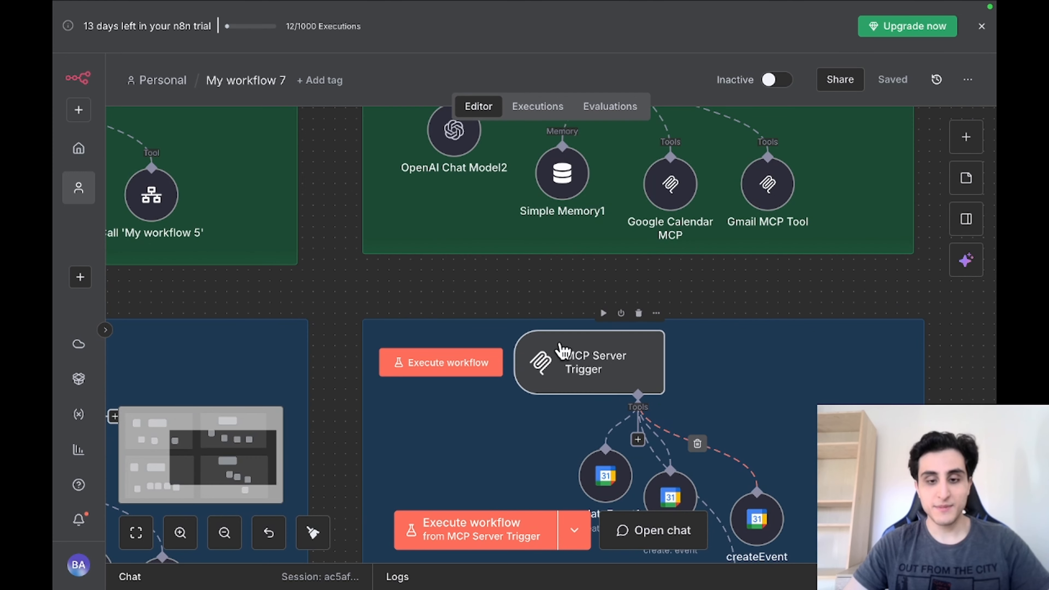
scroll(603, 368, down, 2)
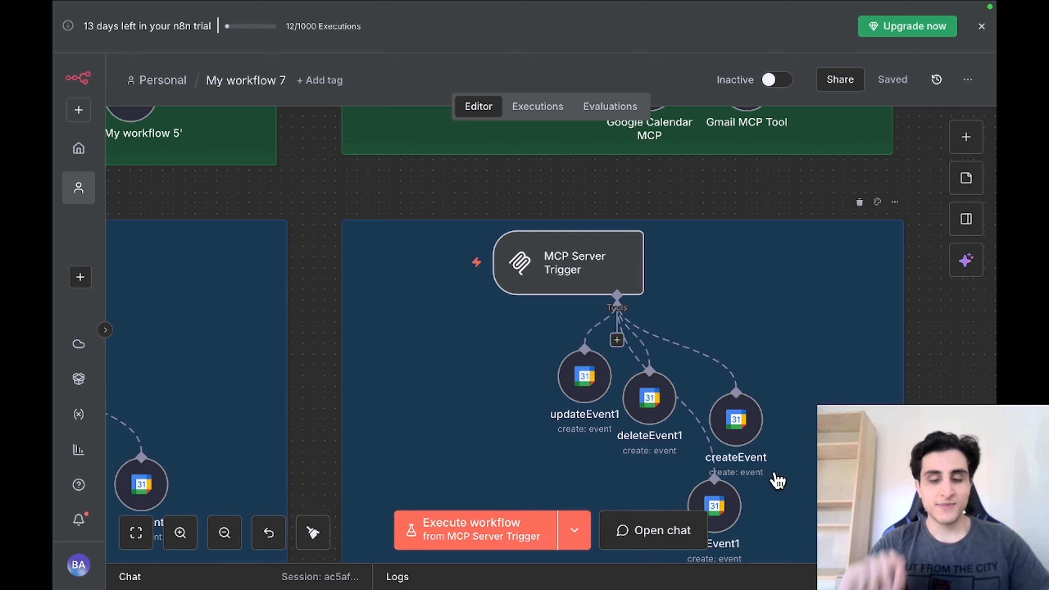
double_click(587, 276)
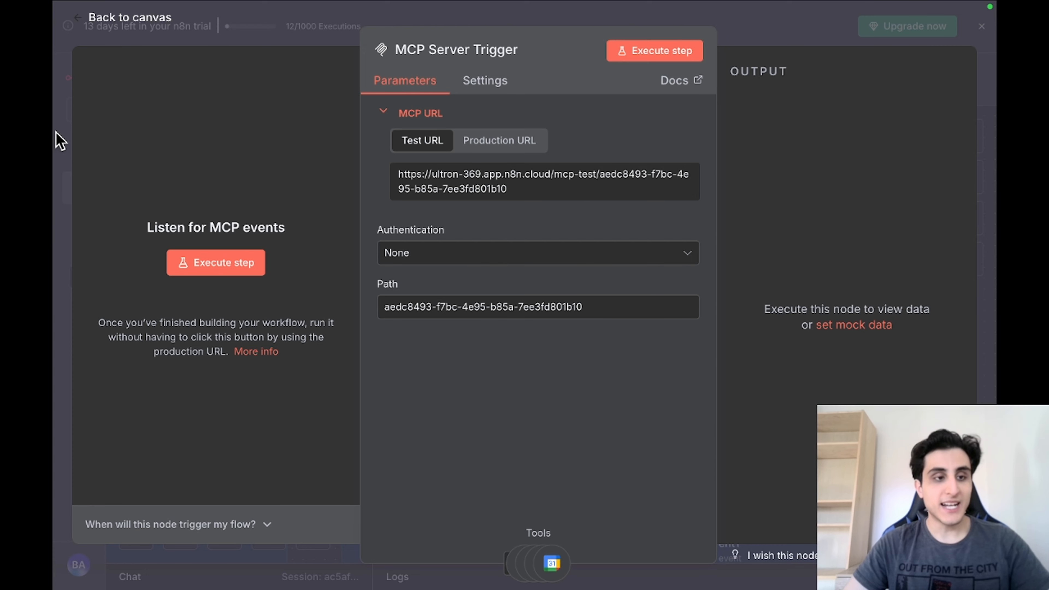
click(60, 141)
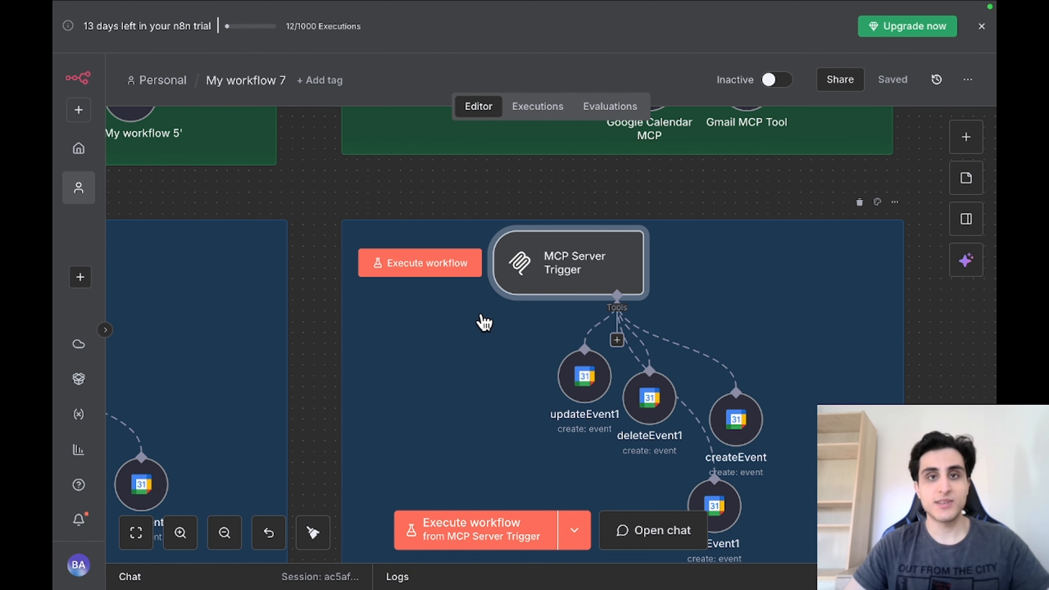
- Switch to the empty workflow and add an MCP Server Trigger as its first node, keeping the default settings
mouse_move(576, 8)
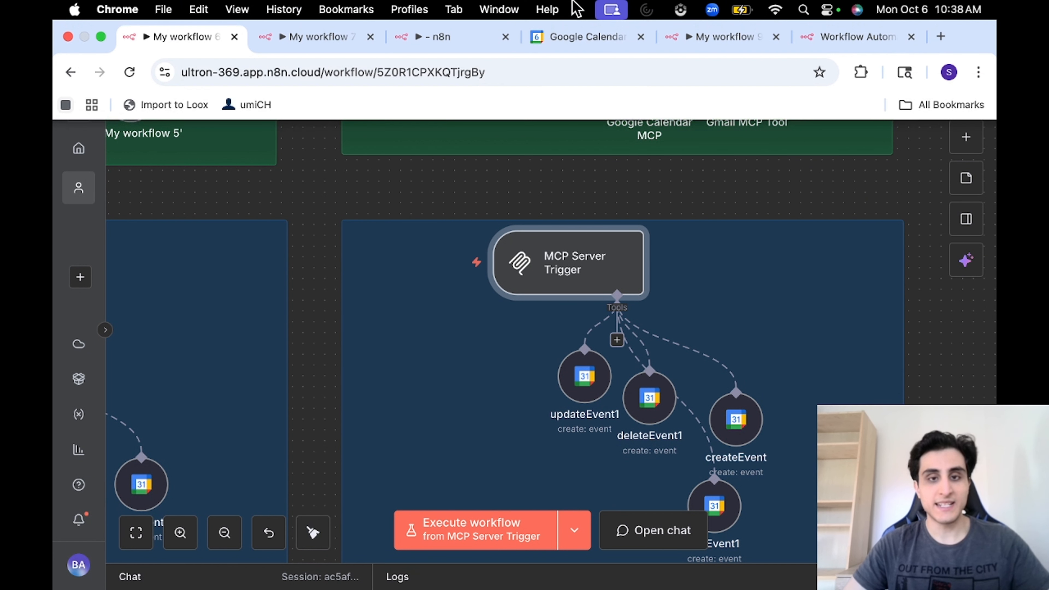
click(705, 37)
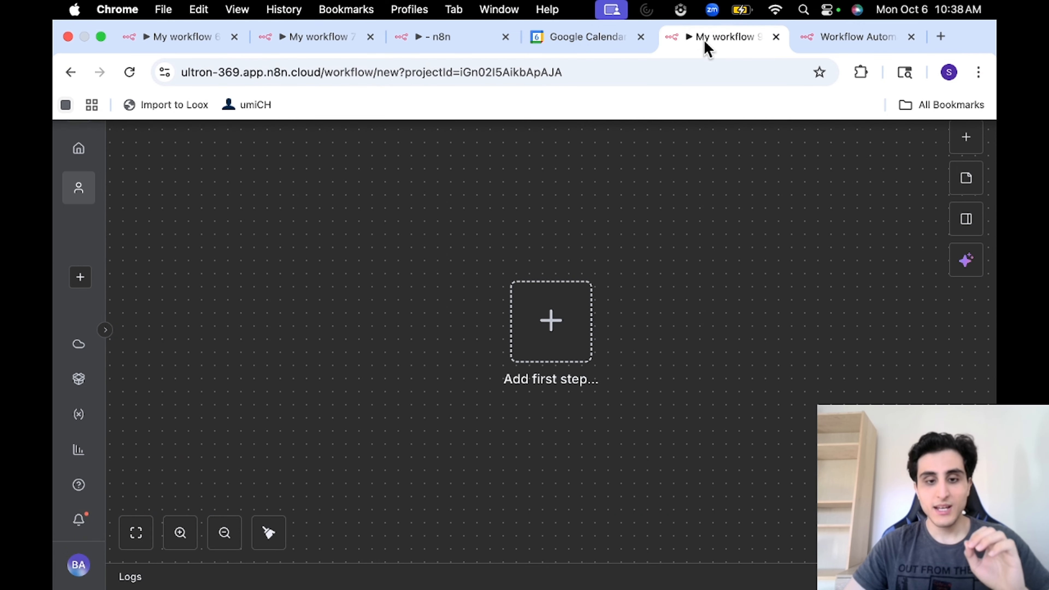
click(524, 318)
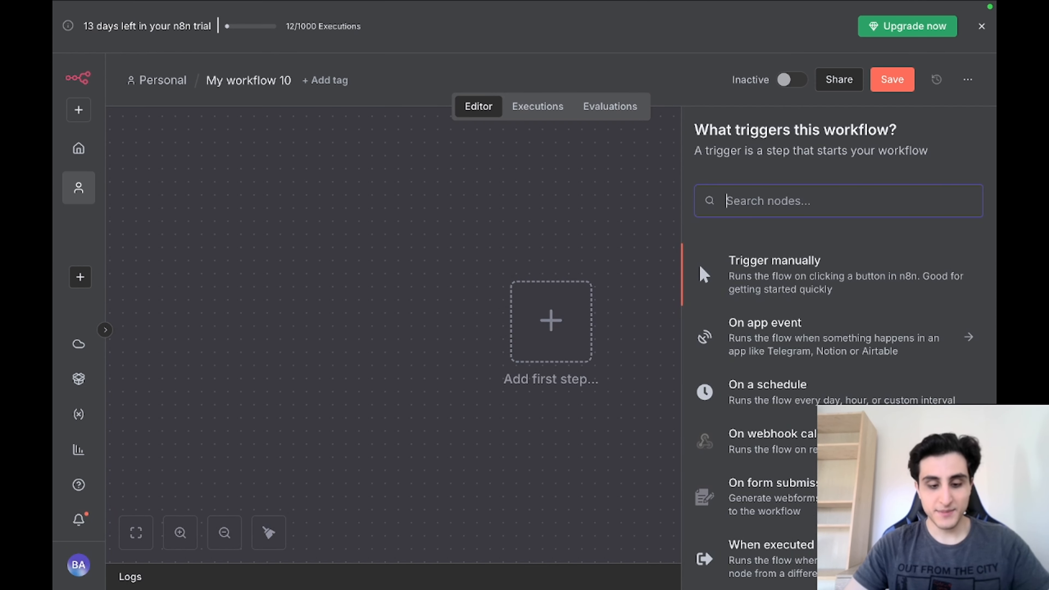
text(mcp)
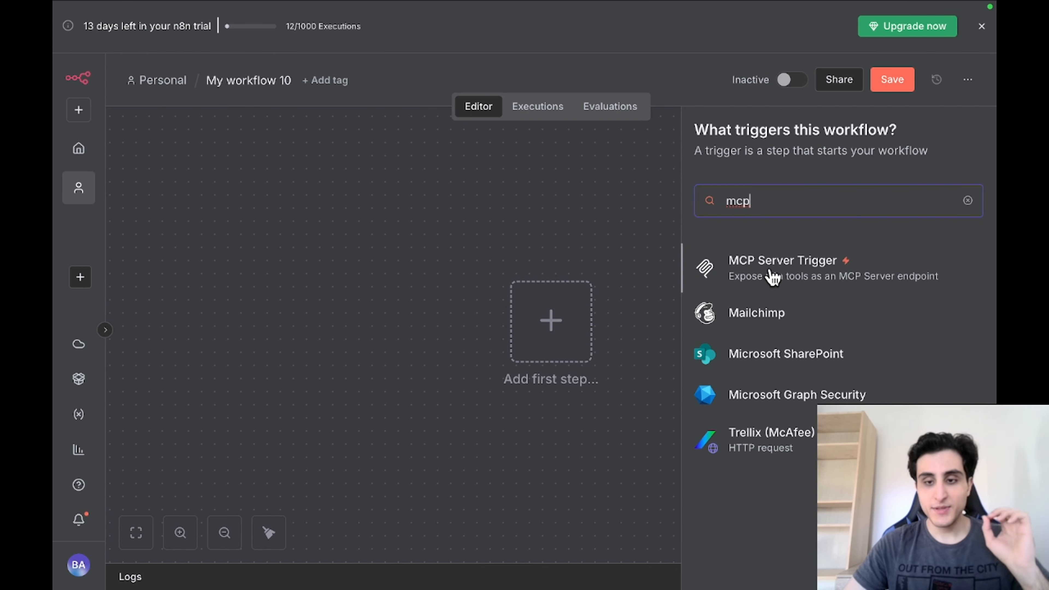
click(778, 276)
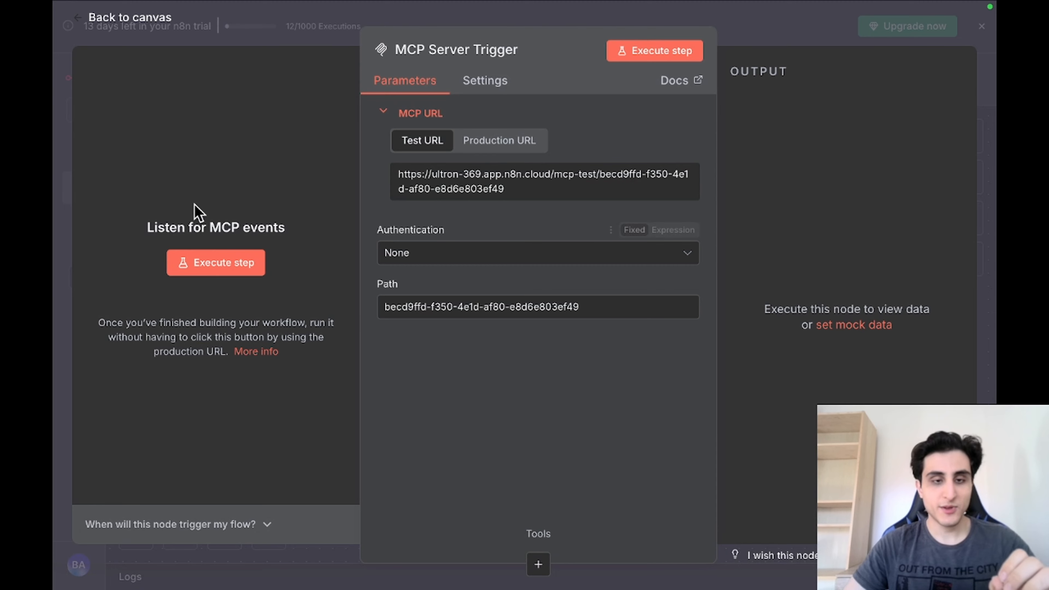
click(55, 147)
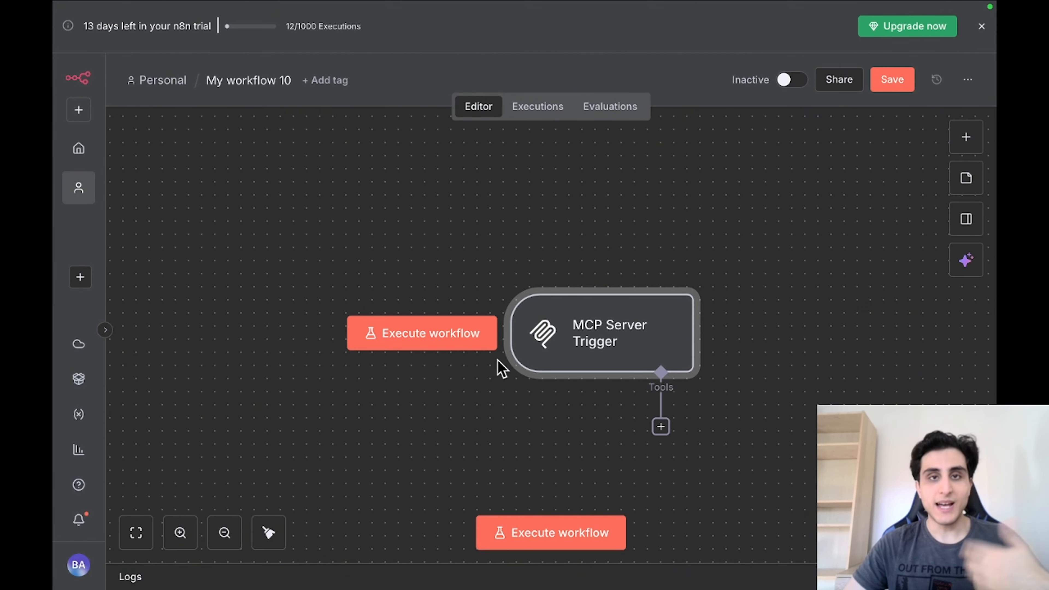
- Reposition the MCP Server Trigger higher on the canvas and attach a Google Calendar Tool to its Tools connector
drag(602, 335, 515, 210)
click(569, 309)
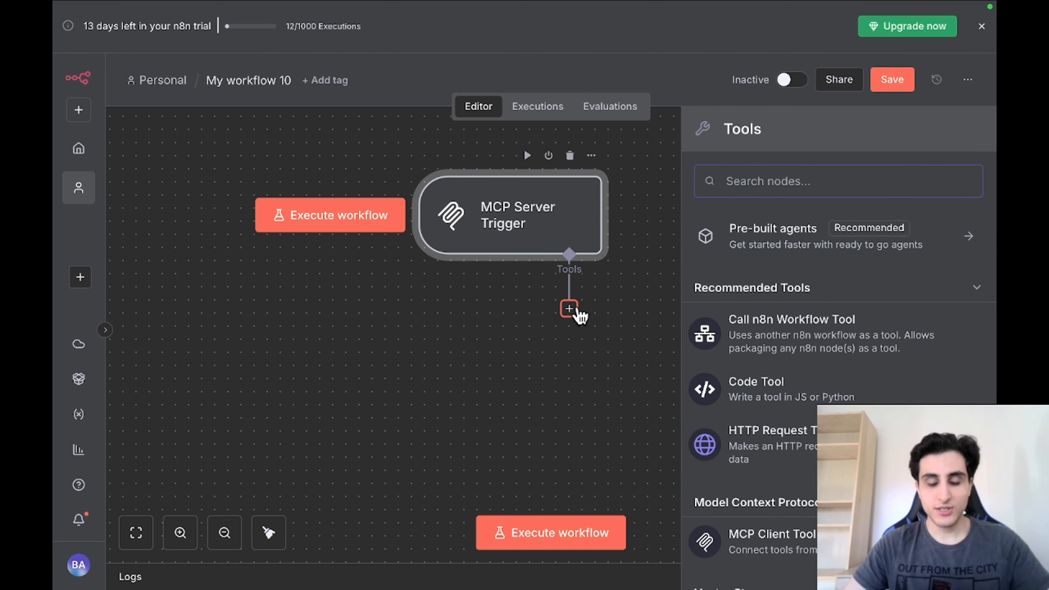
text(cl)
key(BackSpace)
text(a)
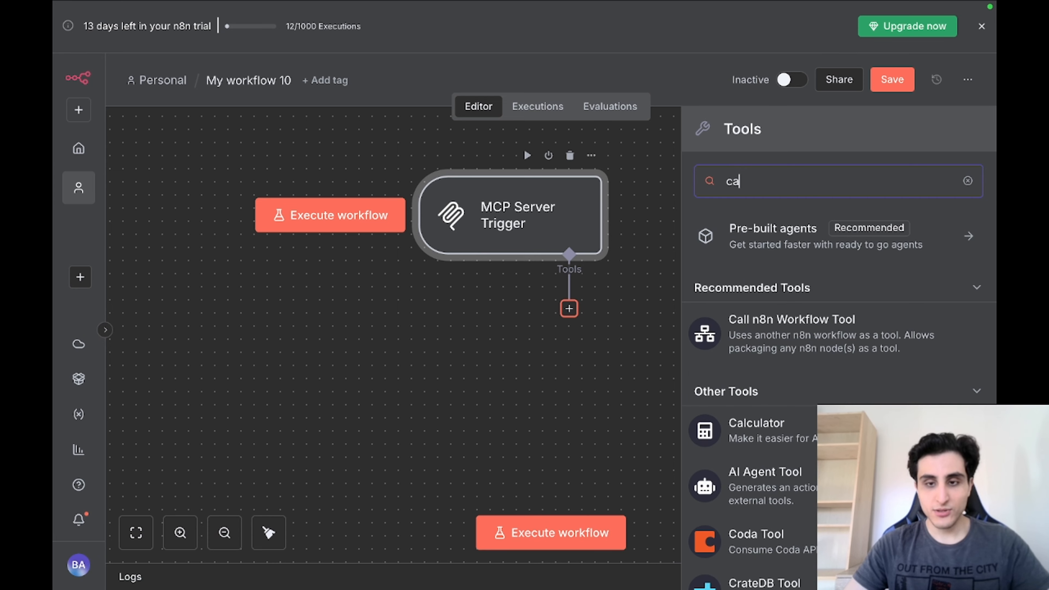
text(len)
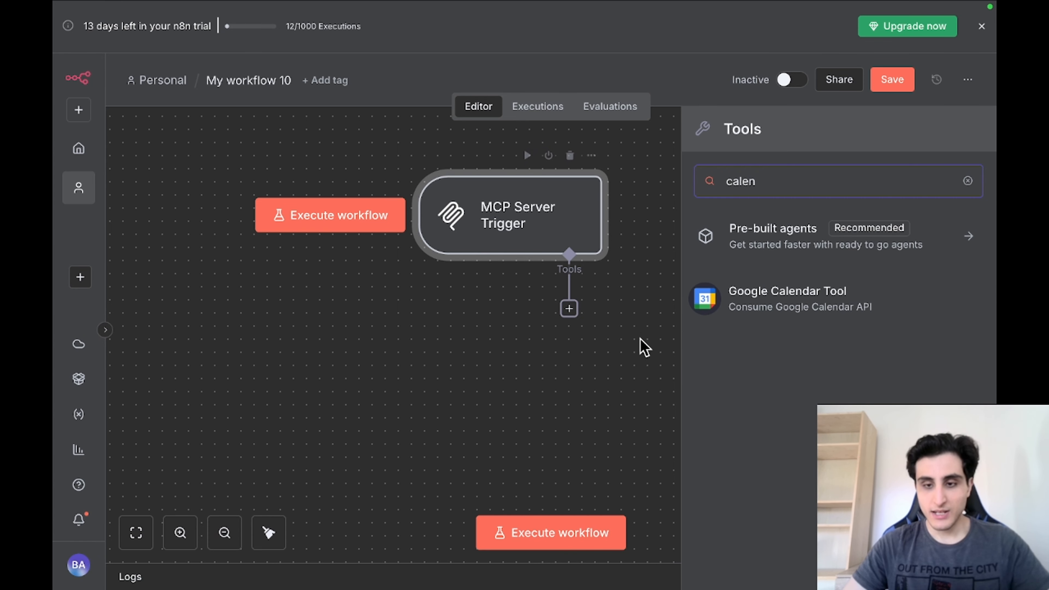
click(761, 312)
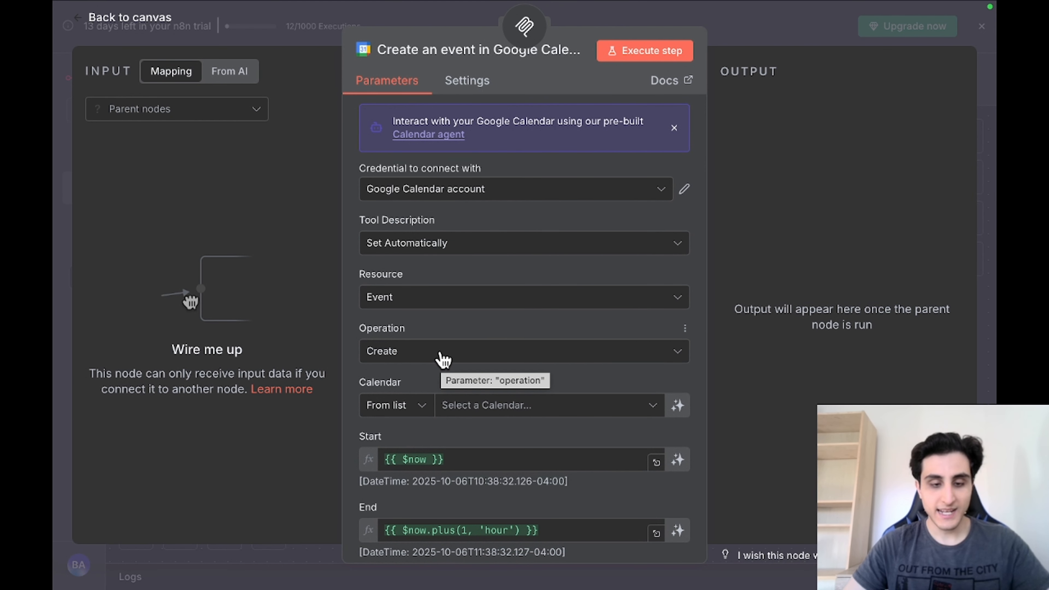
- Choose the account's own calendar for the create-event tool and let the model define Start and End automatically
click(491, 407)
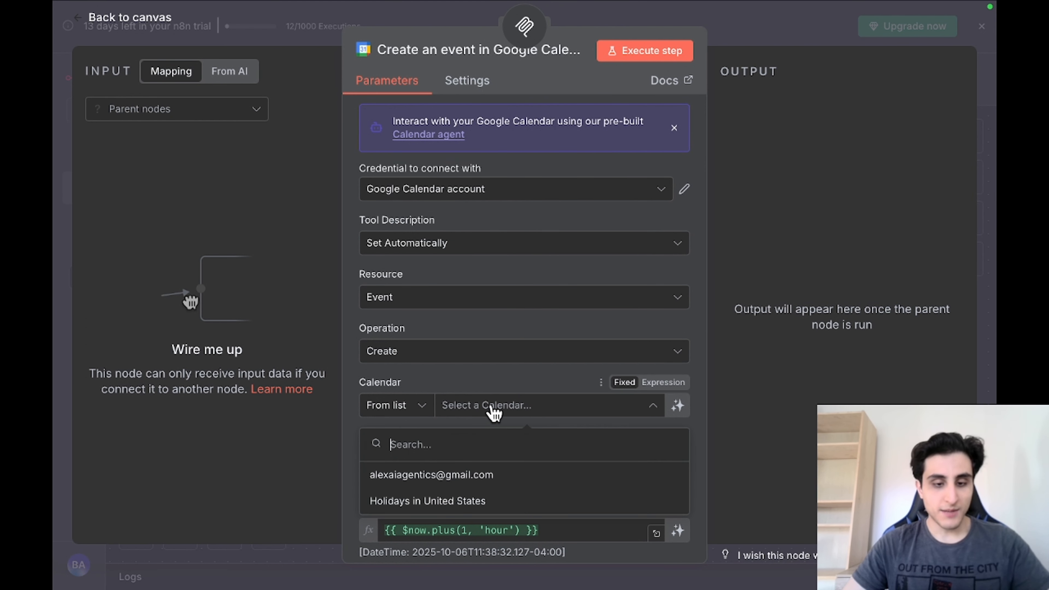
click(464, 474)
scroll(475, 413, down, 4)
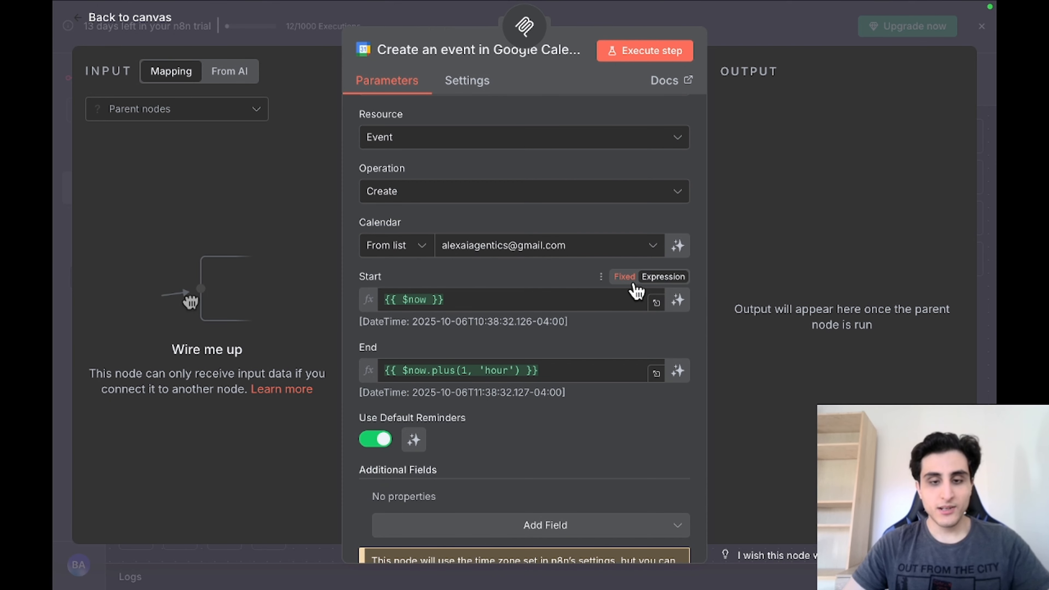
click(677, 300)
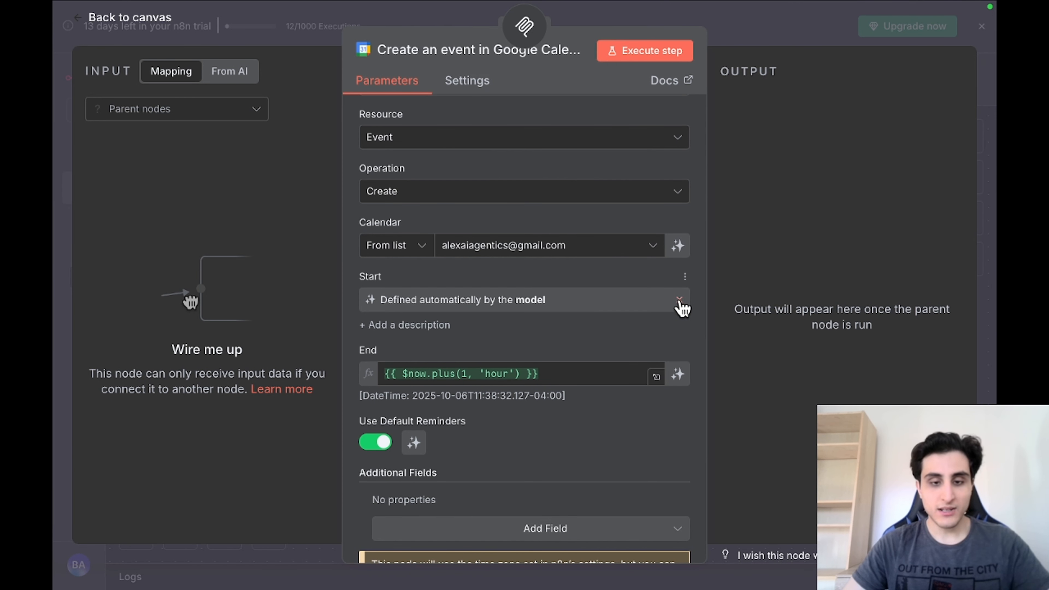
click(677, 375)
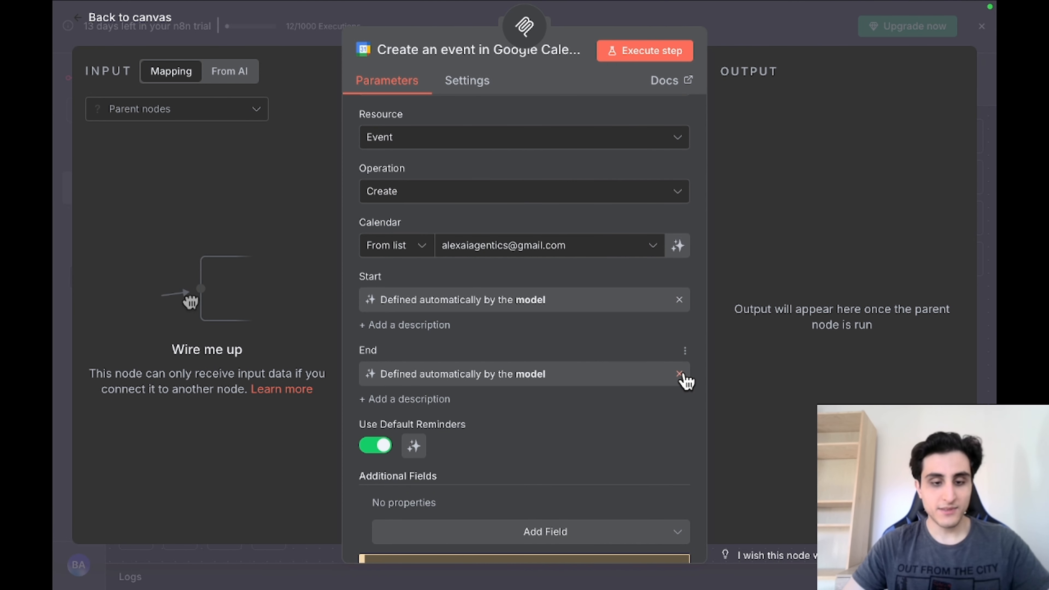
scroll(686, 381, up, 3)
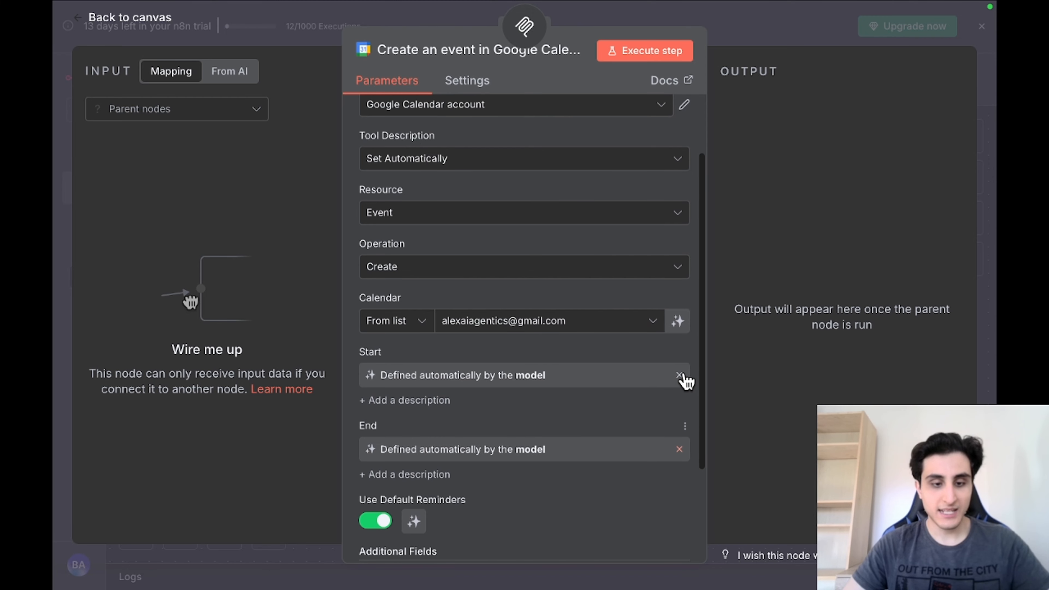
- Add a Summary field to the create-event tool and let the model define it automatically
scroll(686, 381, down, 5)
click(502, 481)
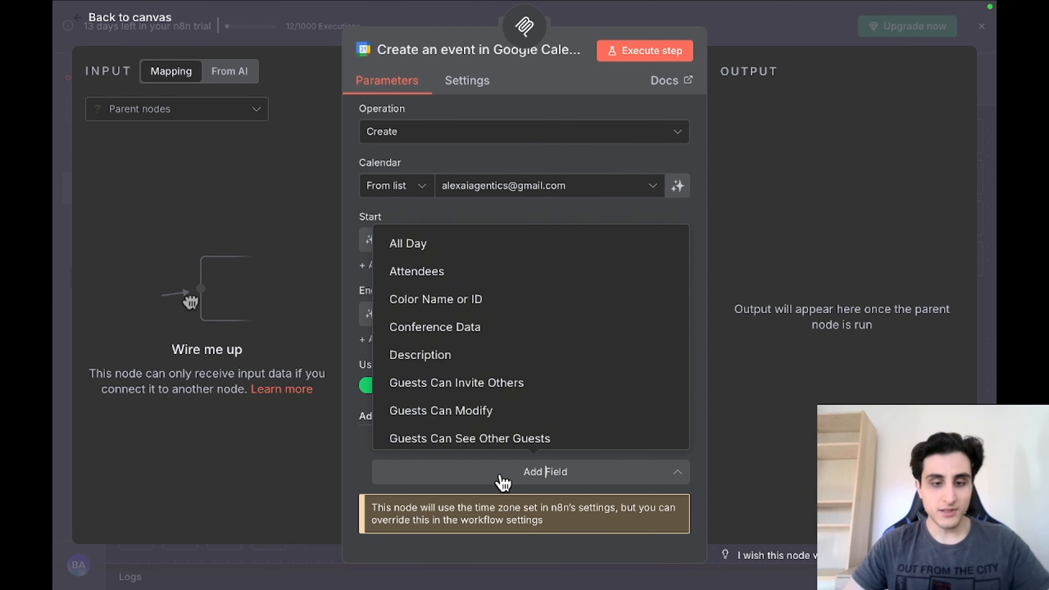
scroll(461, 356, down, 6)
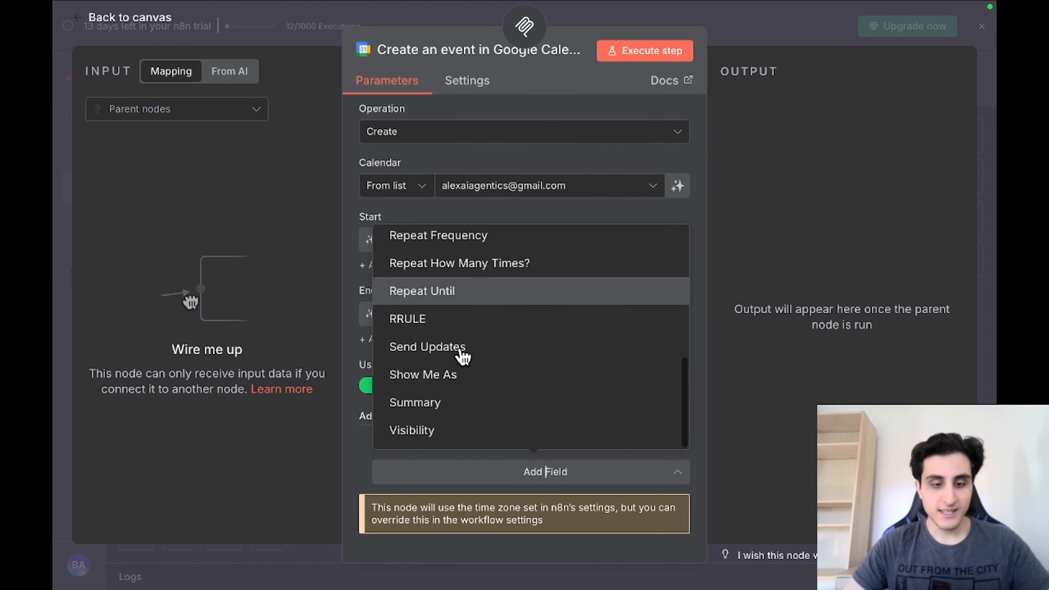
click(449, 402)
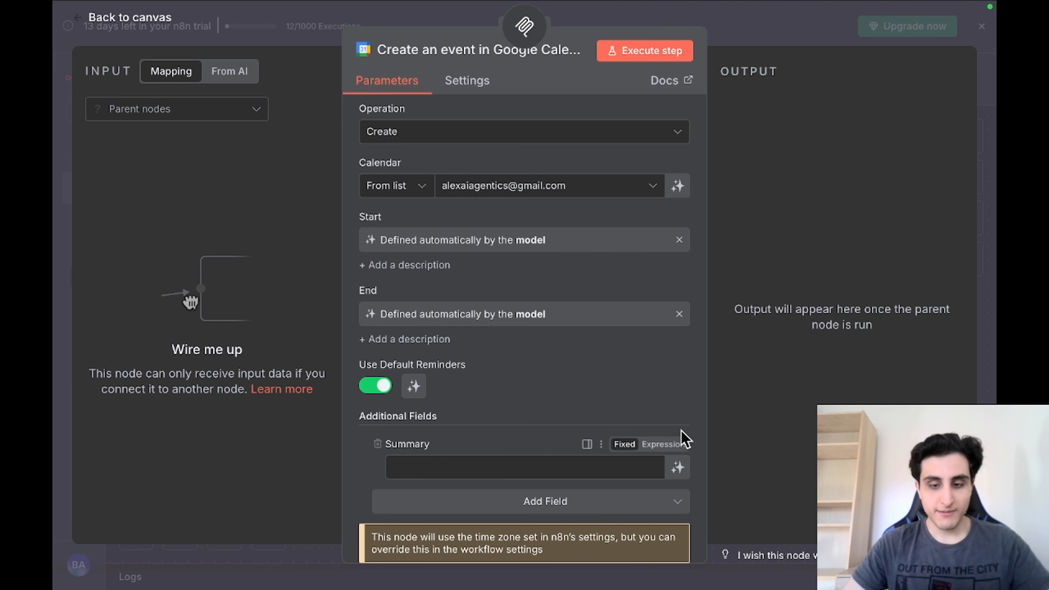
click(677, 467)
scroll(593, 483, down, 1)
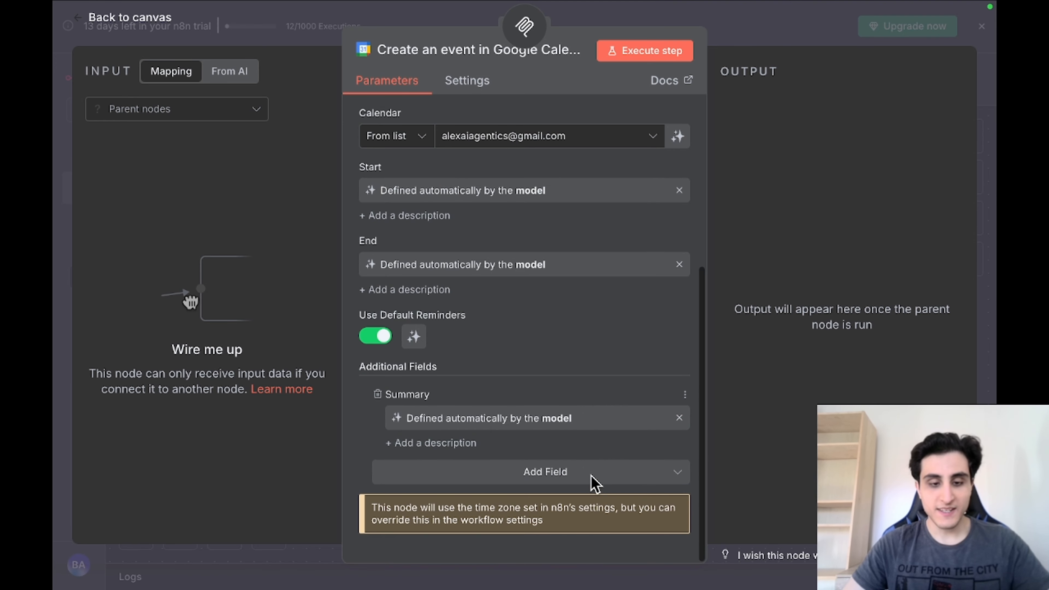
- Add a Description field to the create-event tool and let the model define it automatically
click(567, 477)
scroll(516, 317, up, 6)
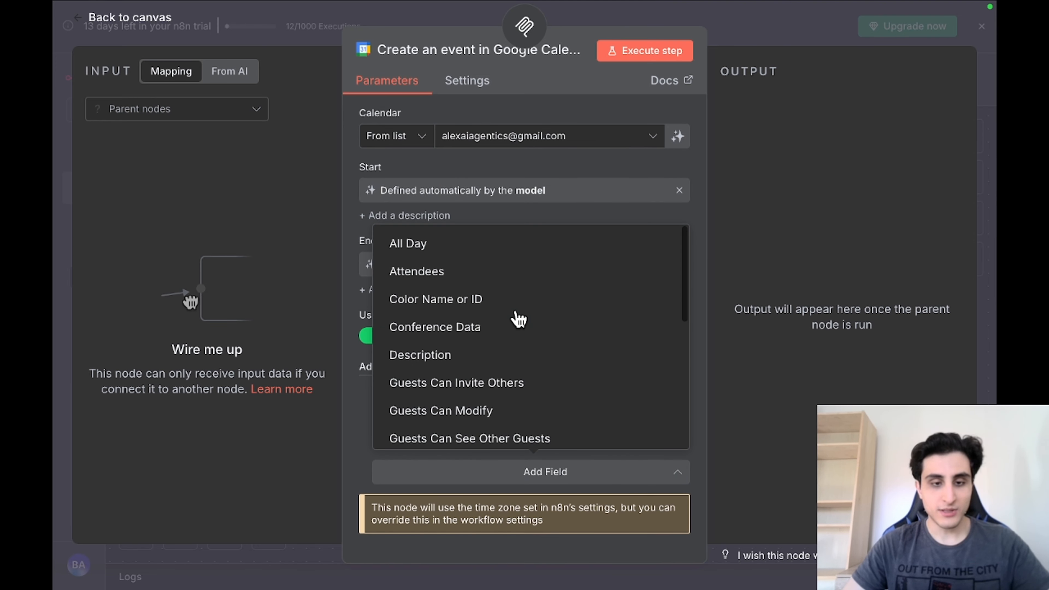
scroll(510, 327, down, 6)
scroll(500, 346, up, 5)
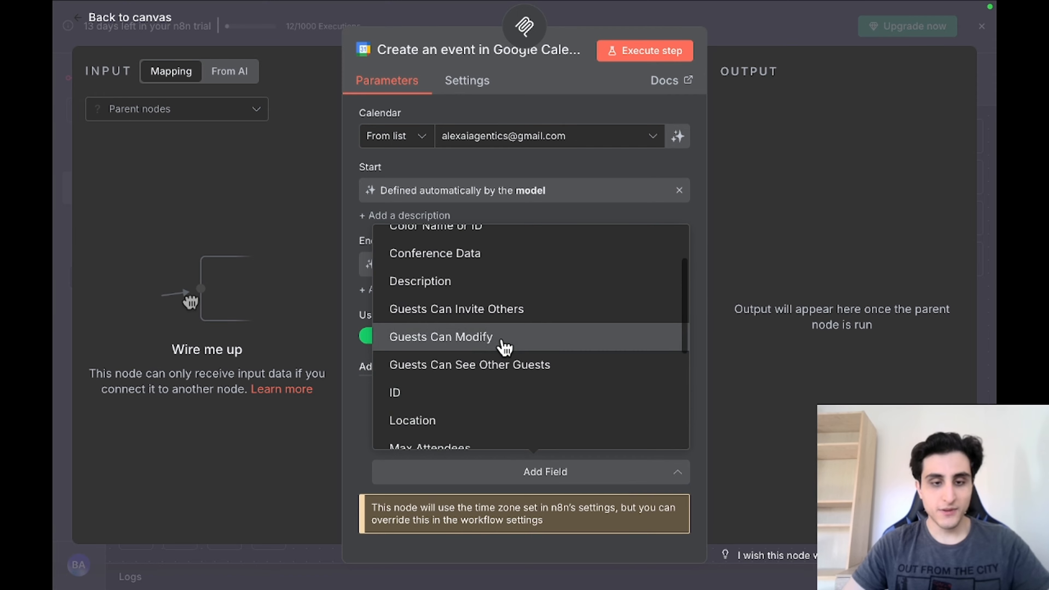
scroll(498, 347, up, 2)
click(492, 354)
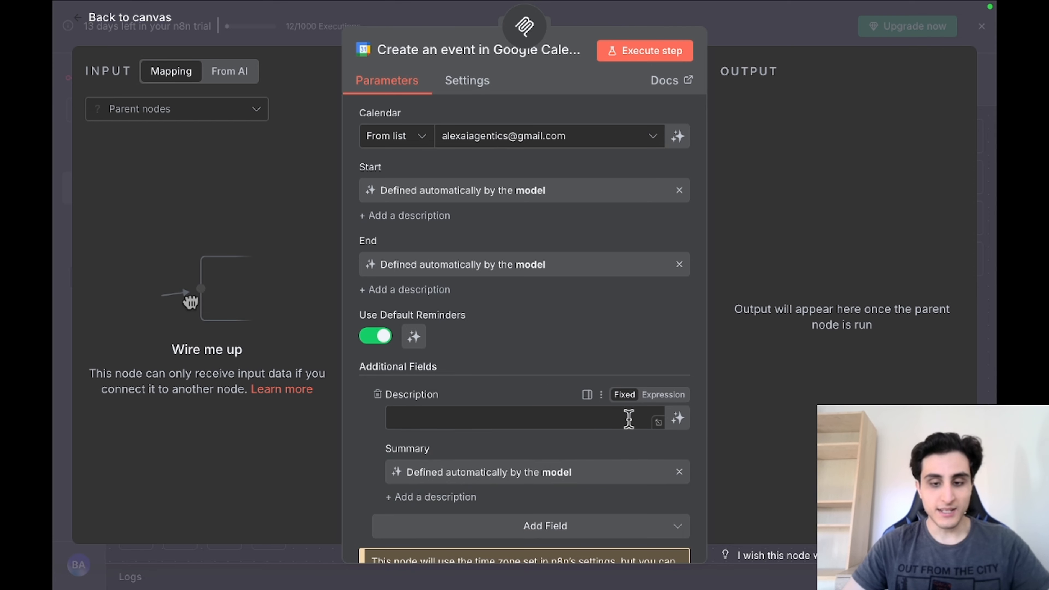
click(677, 418)
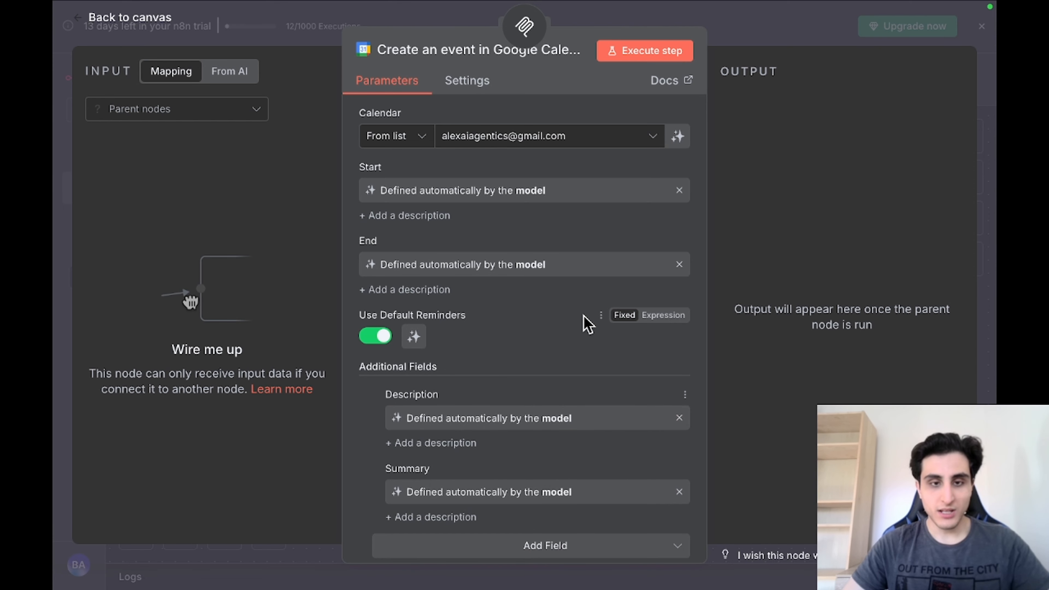
- Close the create-event tool's settings and save the workflow
scroll(588, 324, up, 6)
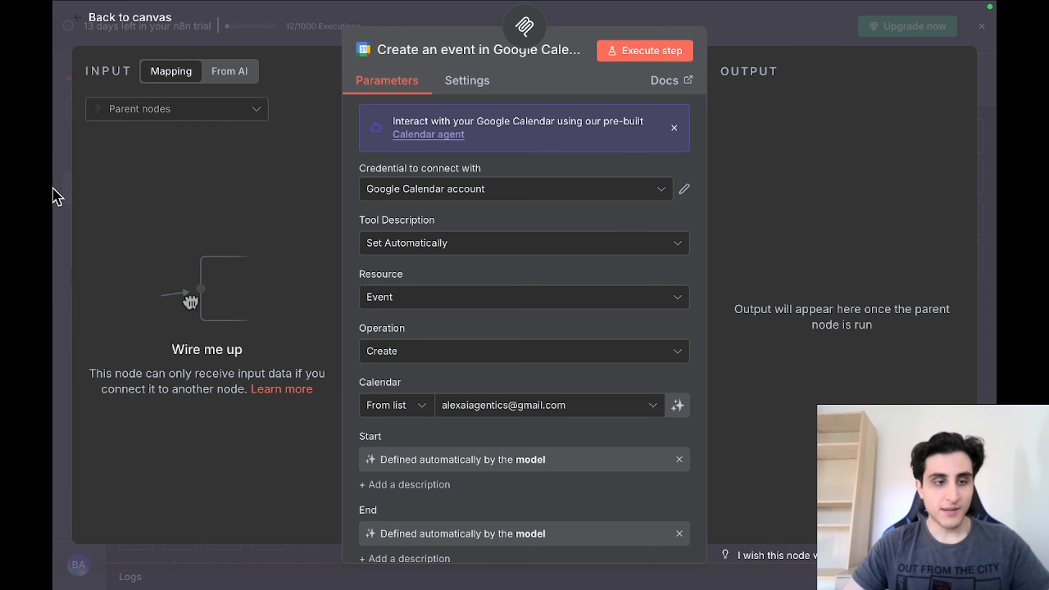
click(56, 196)
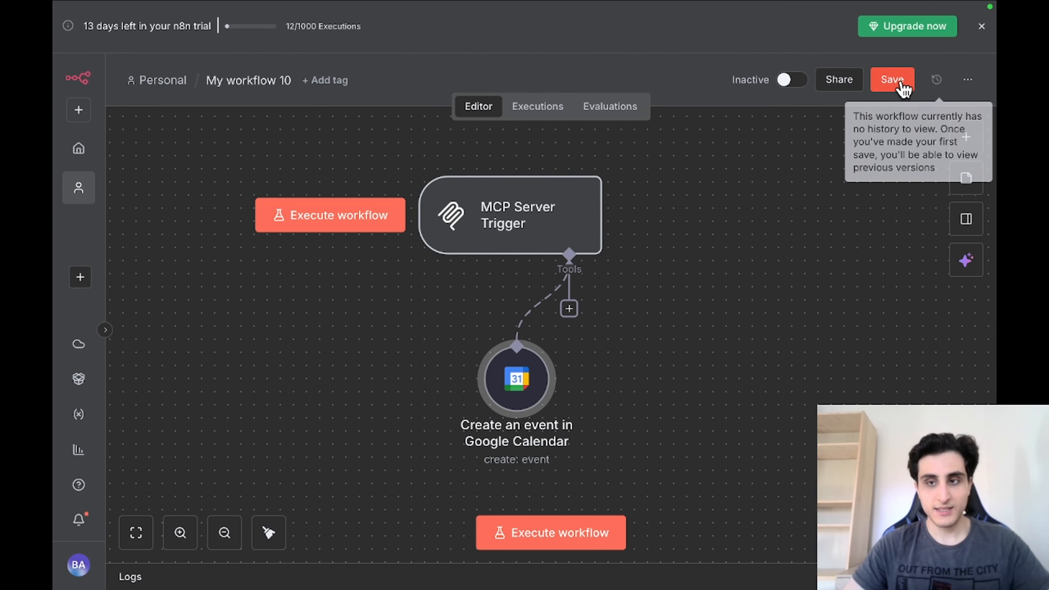
click(895, 84)
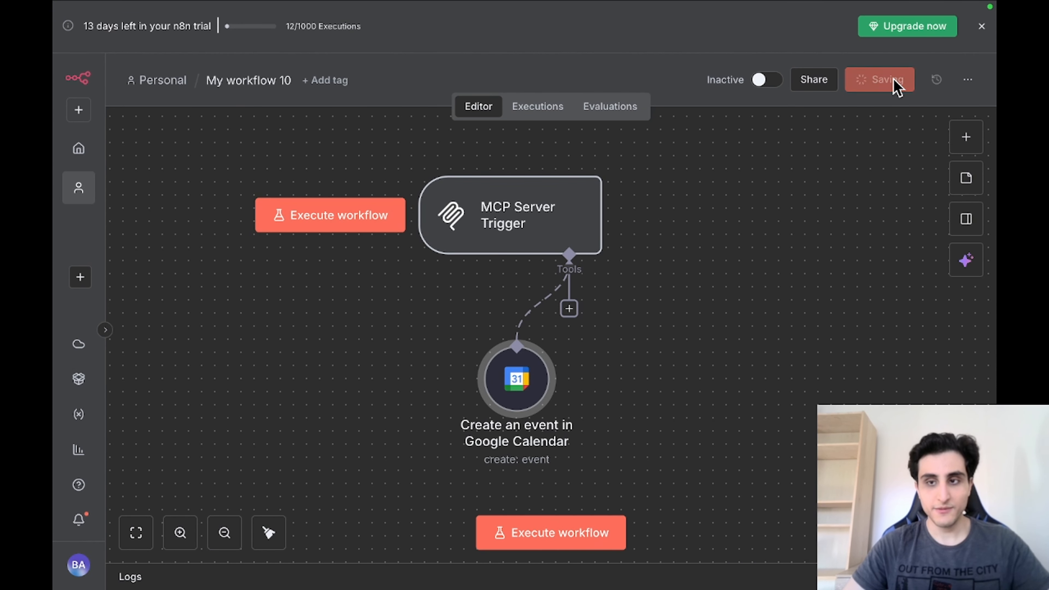
- Attach a second Google Calendar Tool to the MCP Server Trigger and set its operation to Delete
click(569, 308)
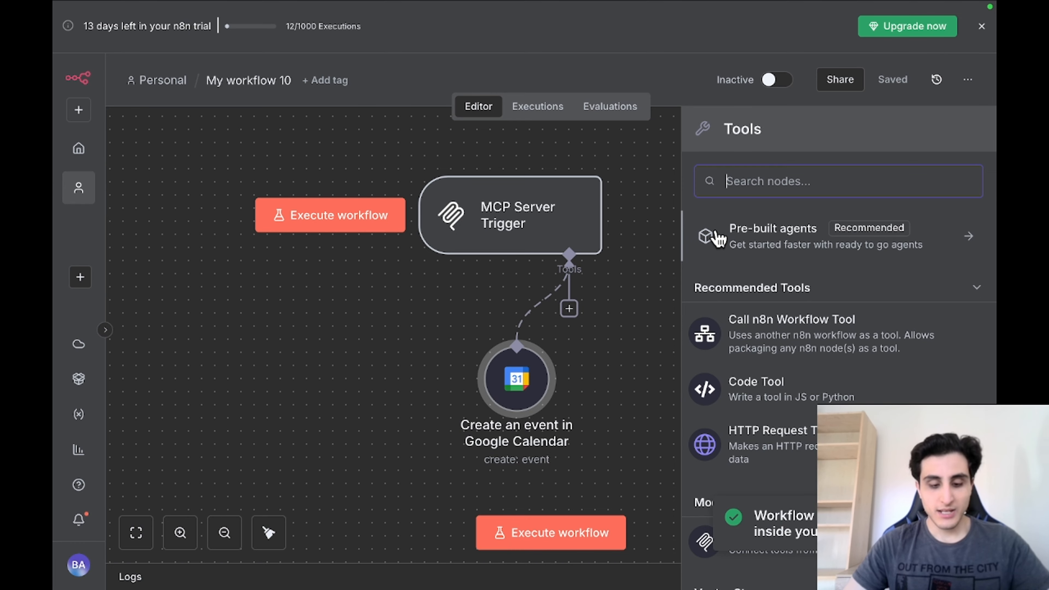
text(calendar)
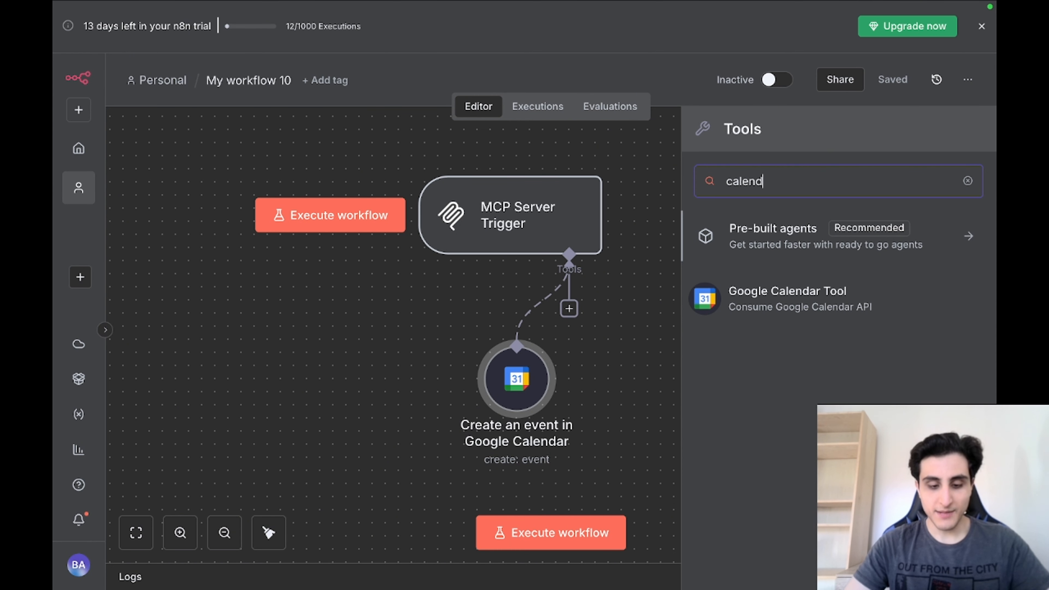
click(819, 296)
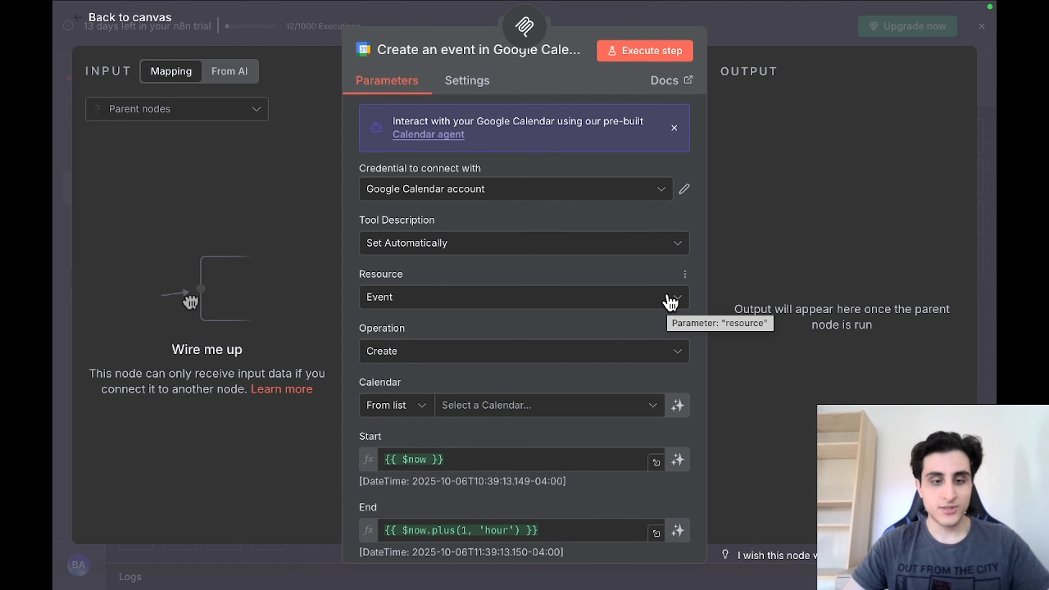
click(421, 356)
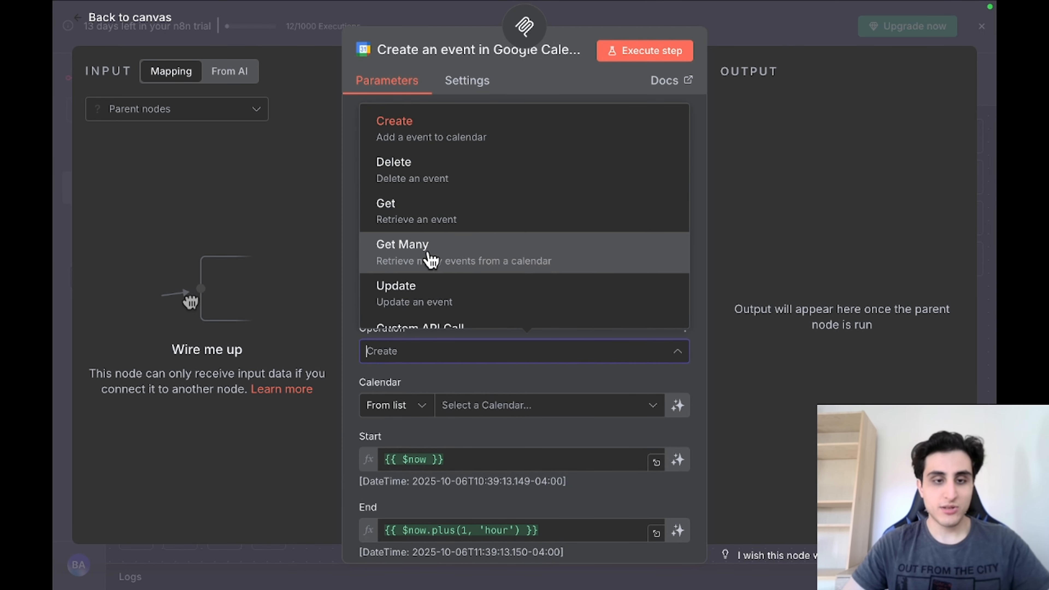
click(440, 177)
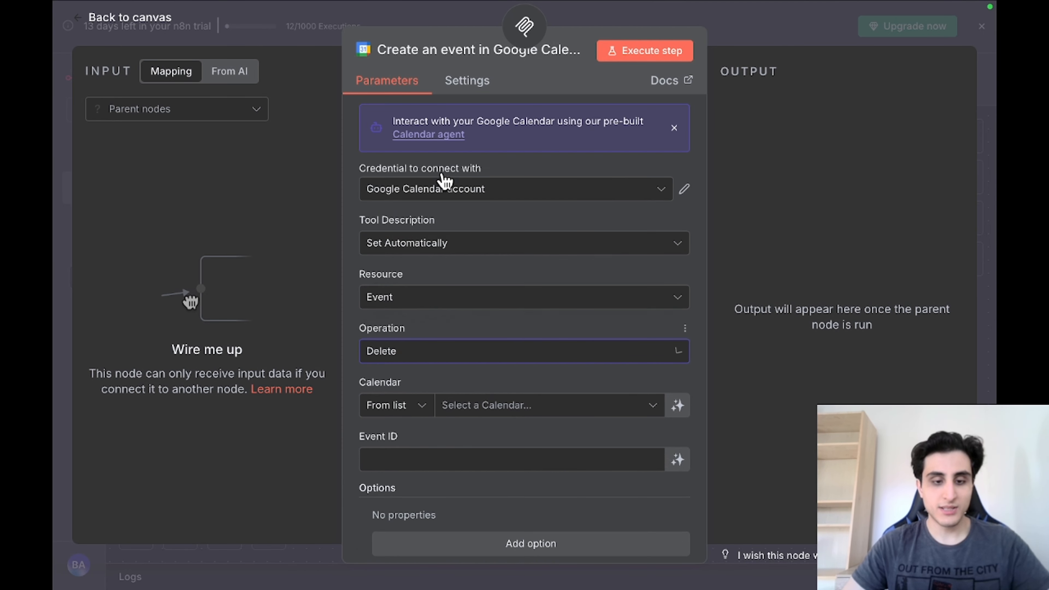
- Choose the account's own calendar for the delete-event tool and let the model define the Event ID automatically
click(542, 405)
click(480, 474)
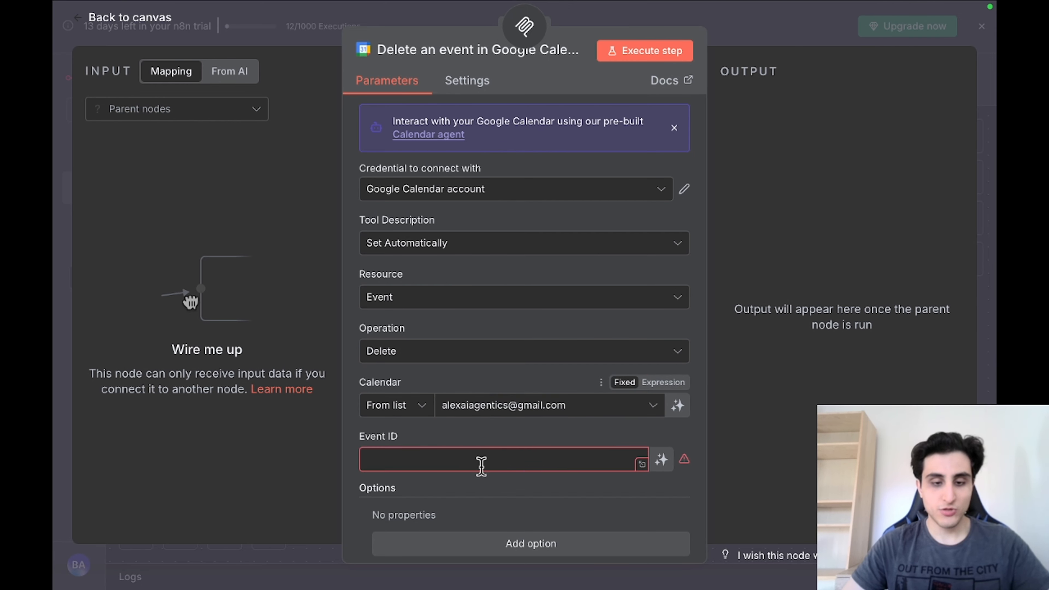
scroll(513, 397, down, 2)
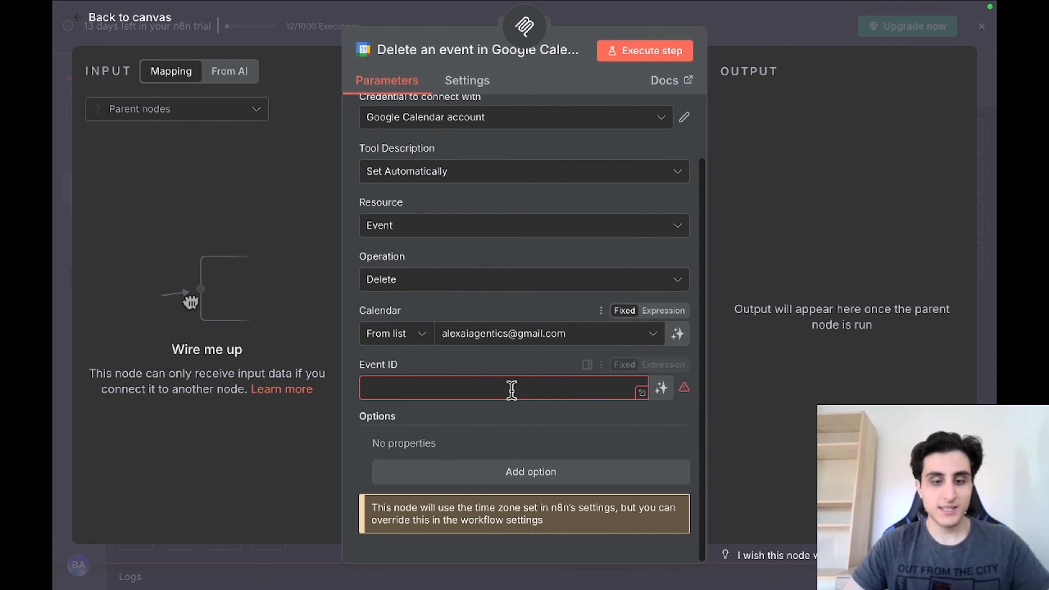
click(661, 388)
scroll(665, 398, down, 1)
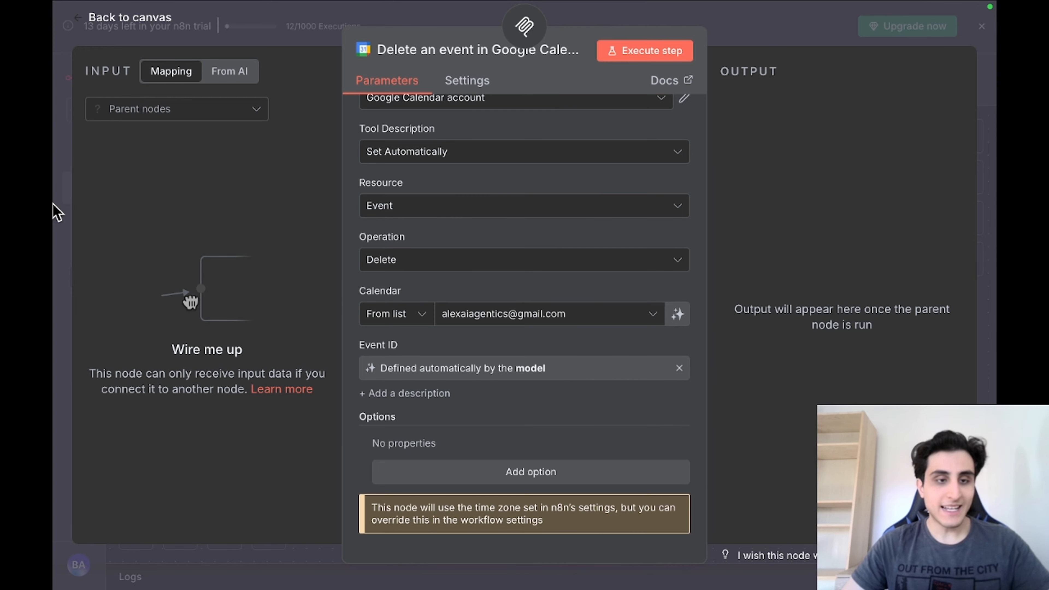
click(58, 212)
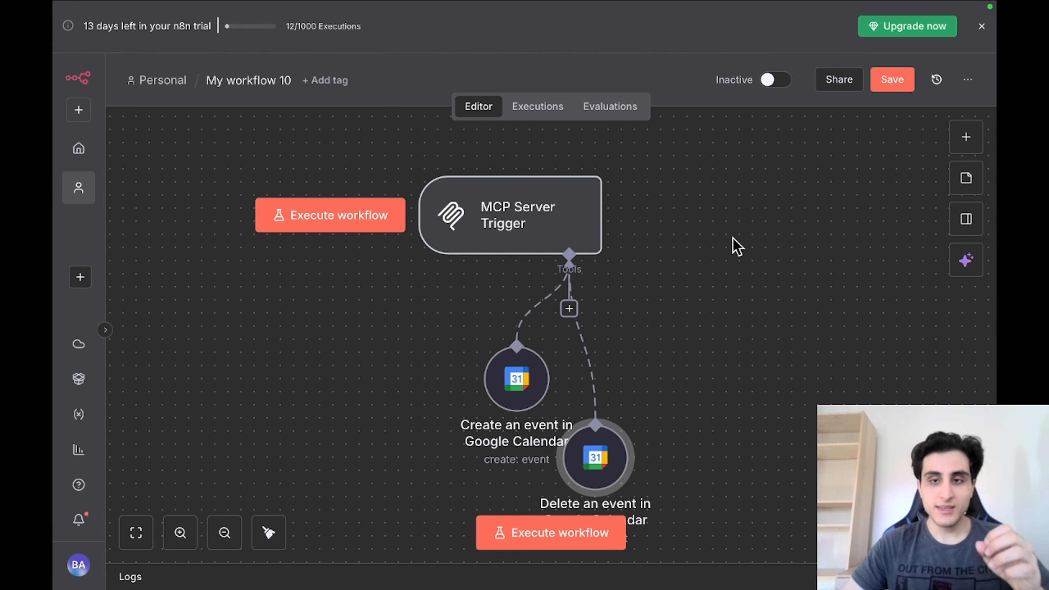
- Activate the MCP server workflow and dismiss the activation notice and production checklist
click(774, 82)
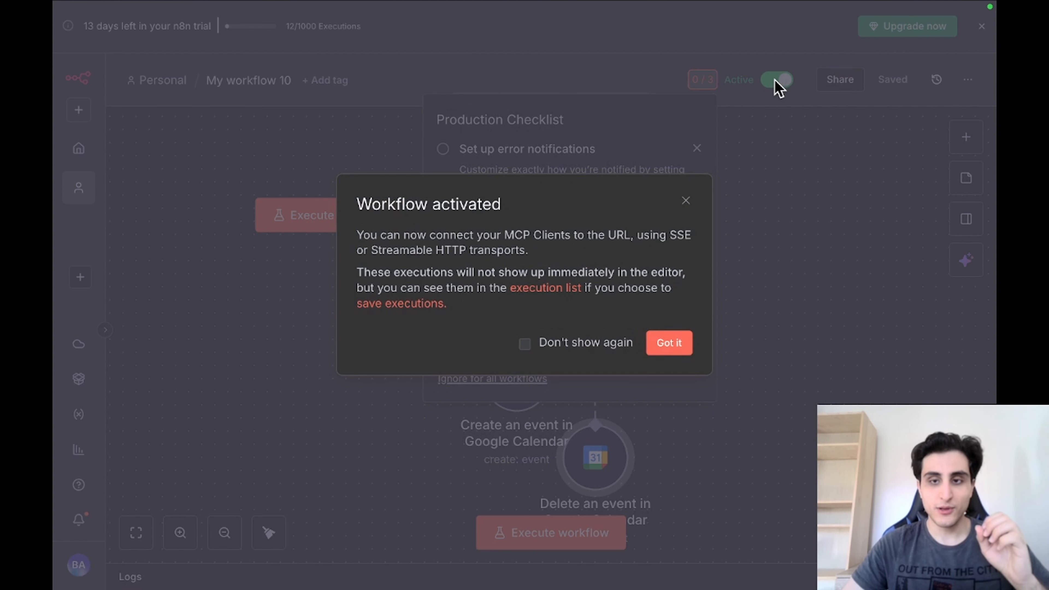
click(669, 344)
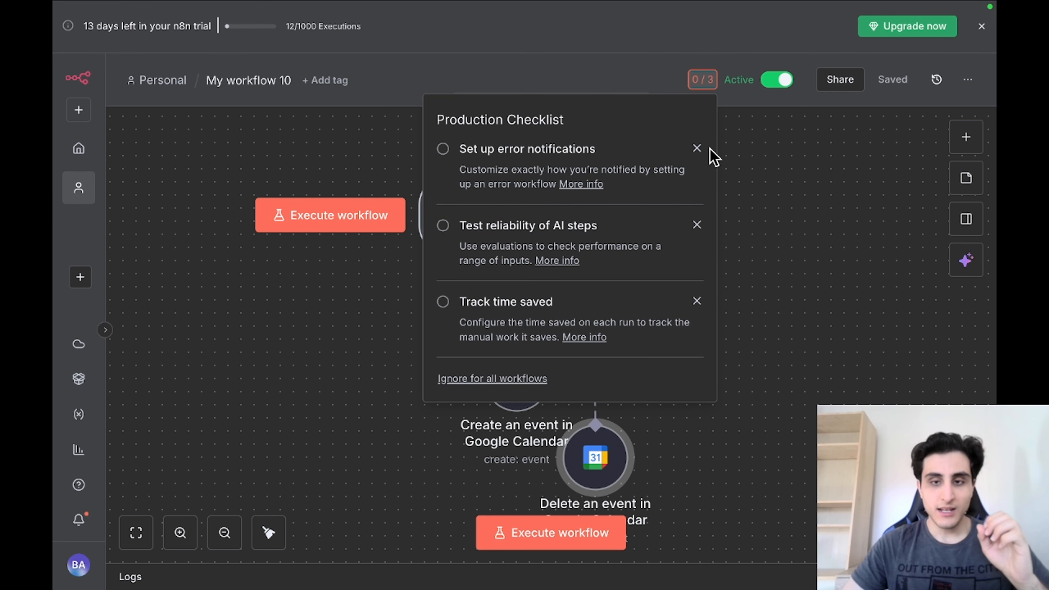
click(513, 233)
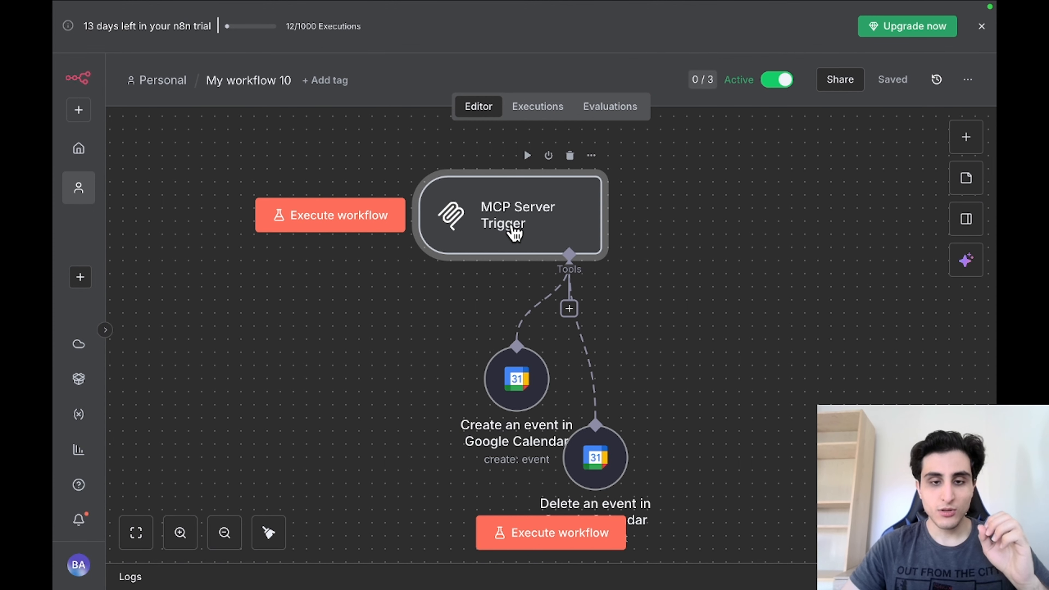
- Copy the production MCP URL from the MCP Server Trigger's settings and return to the canvas
double_click(513, 232)
click(504, 145)
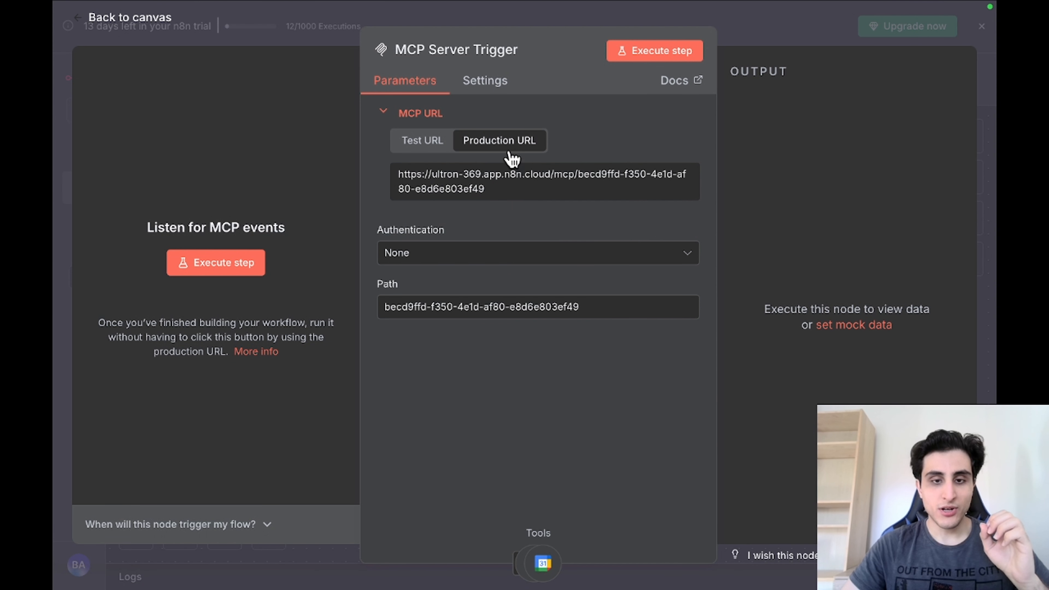
click(508, 189)
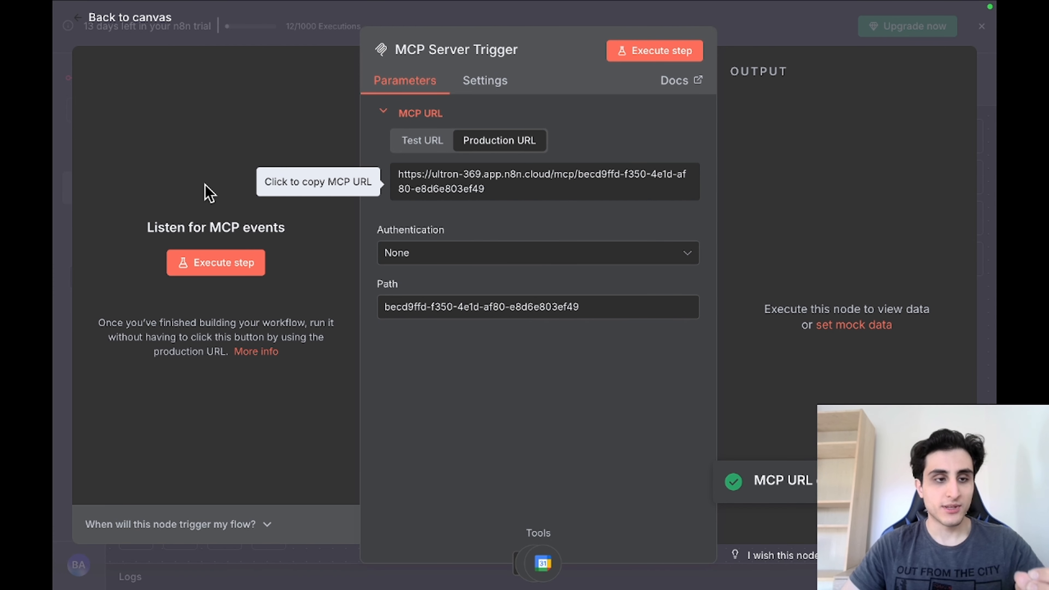
click(57, 152)
- Switch to the other empty workflow and add an AI Agent as its first node, keeping the default settings
mouse_move(690, 7)
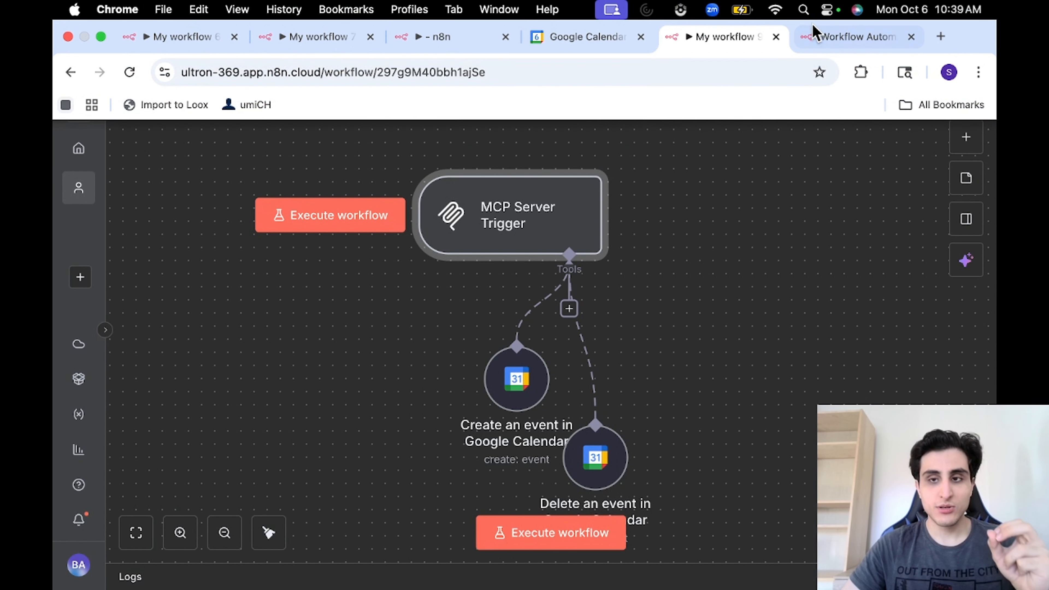
click(813, 33)
click(576, 316)
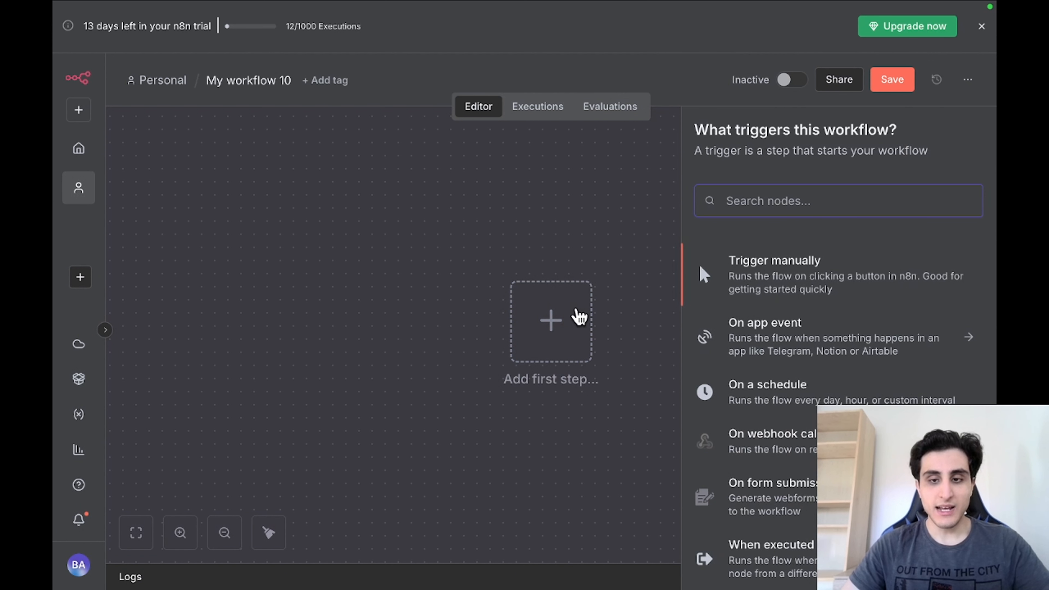
text(AI)
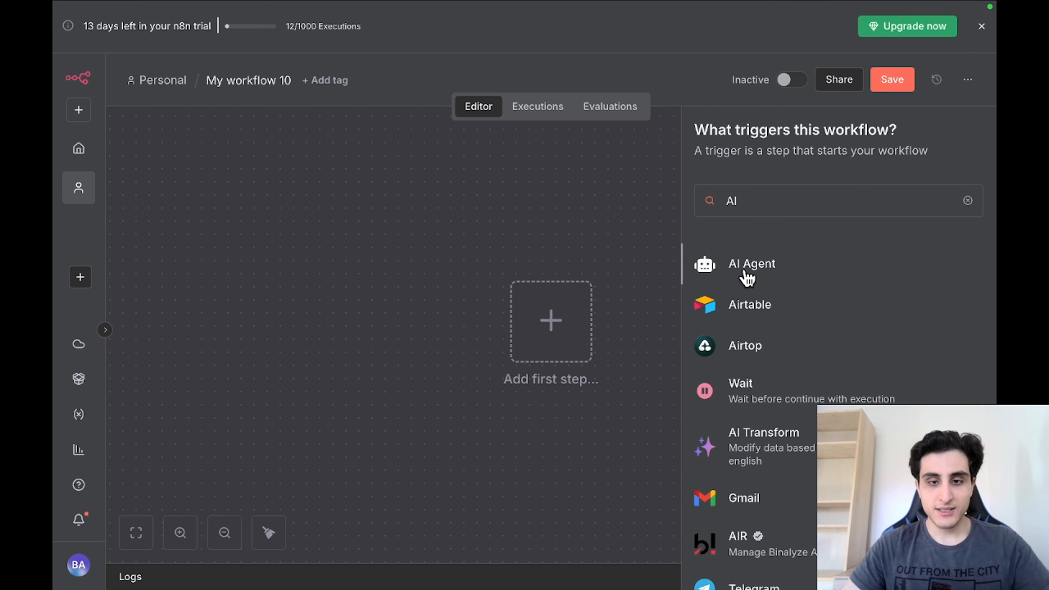
click(745, 274)
click(71, 150)
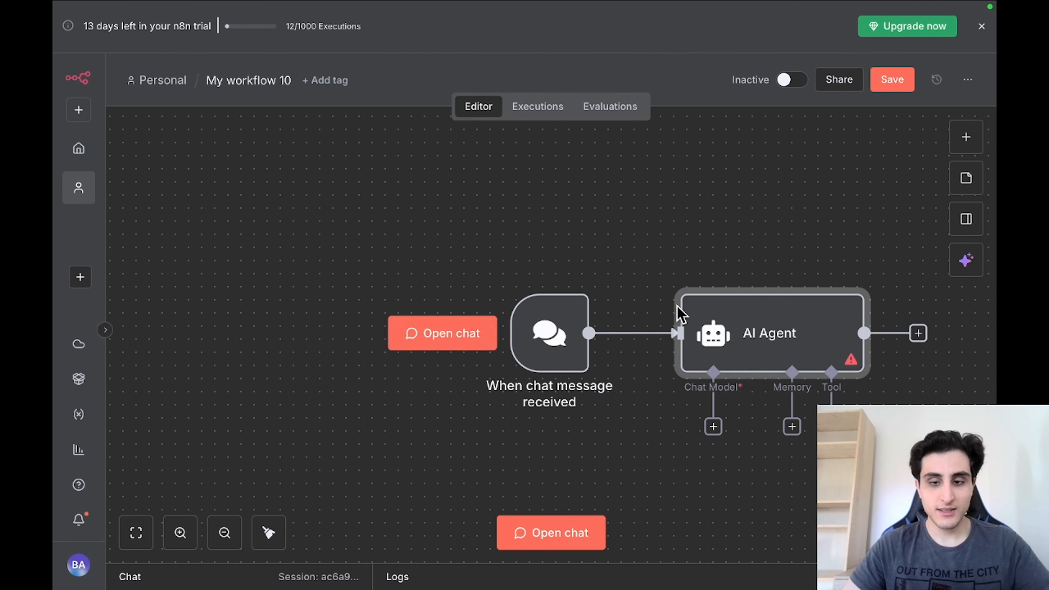
- Attach an OpenAI Chat Model to the AI Agent, keeping the free API credits credential and the gpt-4.1-mini model
scroll(679, 314, right, 5)
mouse_move(374, 252)
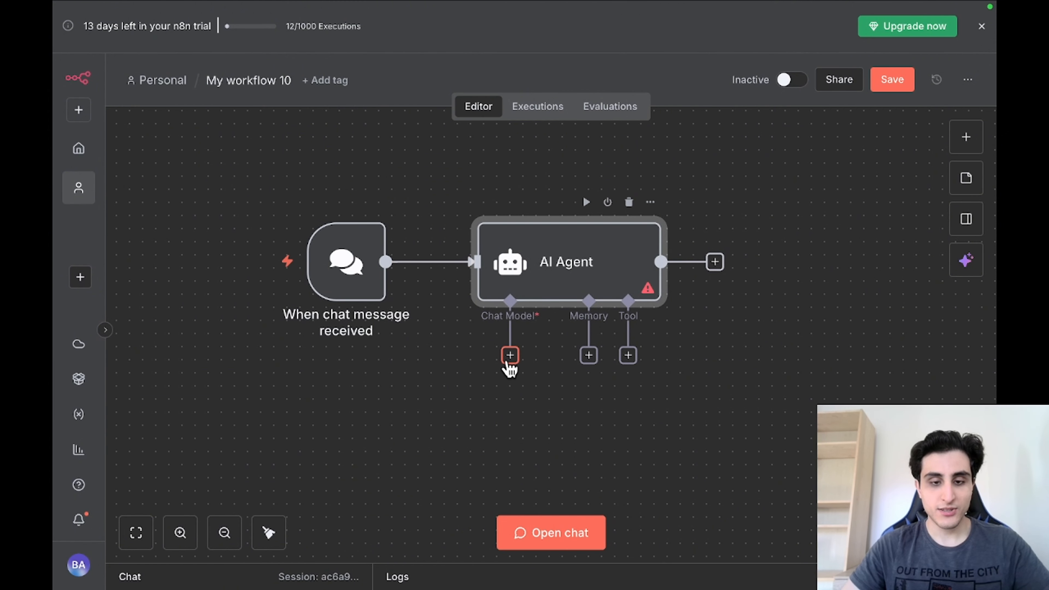
click(510, 356)
text(ope)
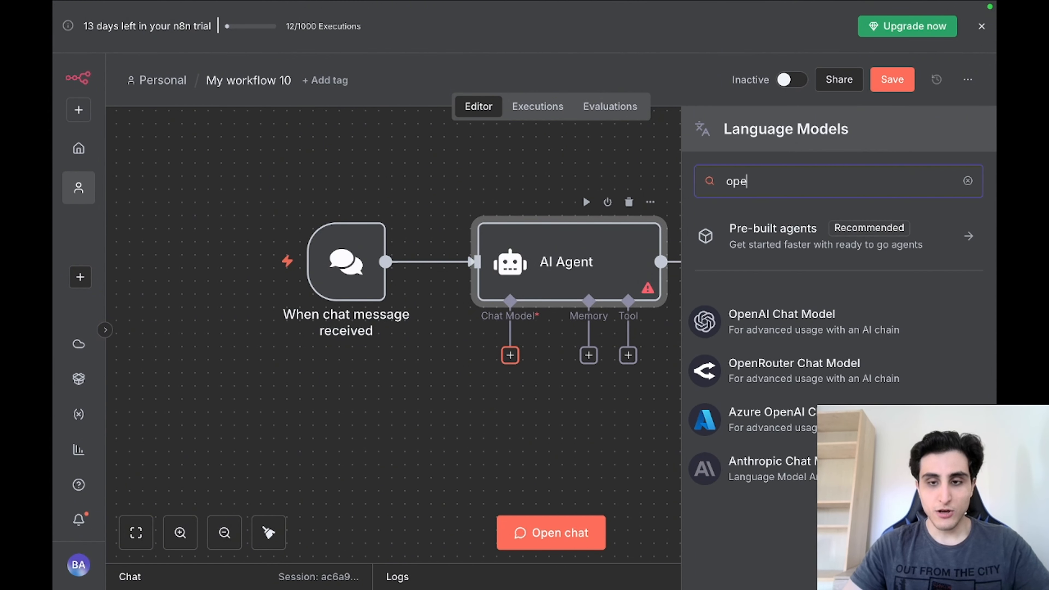
click(786, 332)
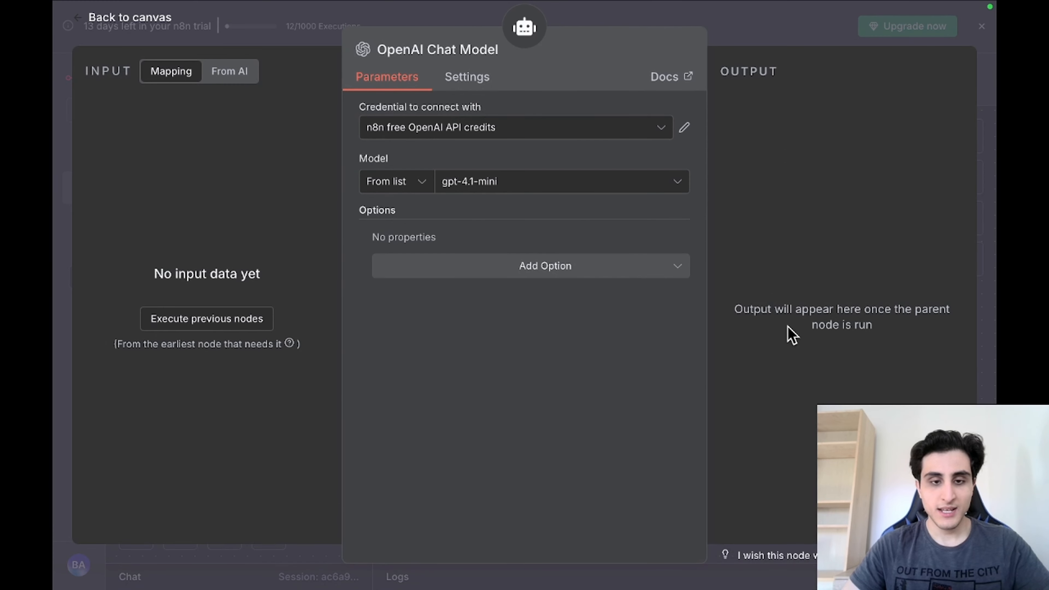
click(57, 162)
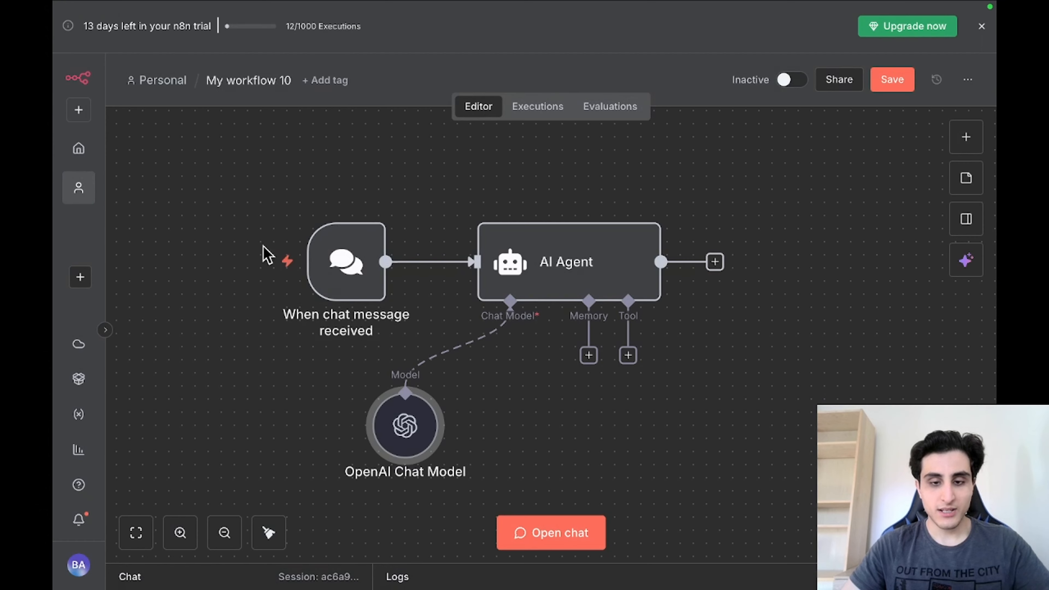
- Attach a Simple Memory node to the AI Agent's Memory connector with its default settings
click(588, 355)
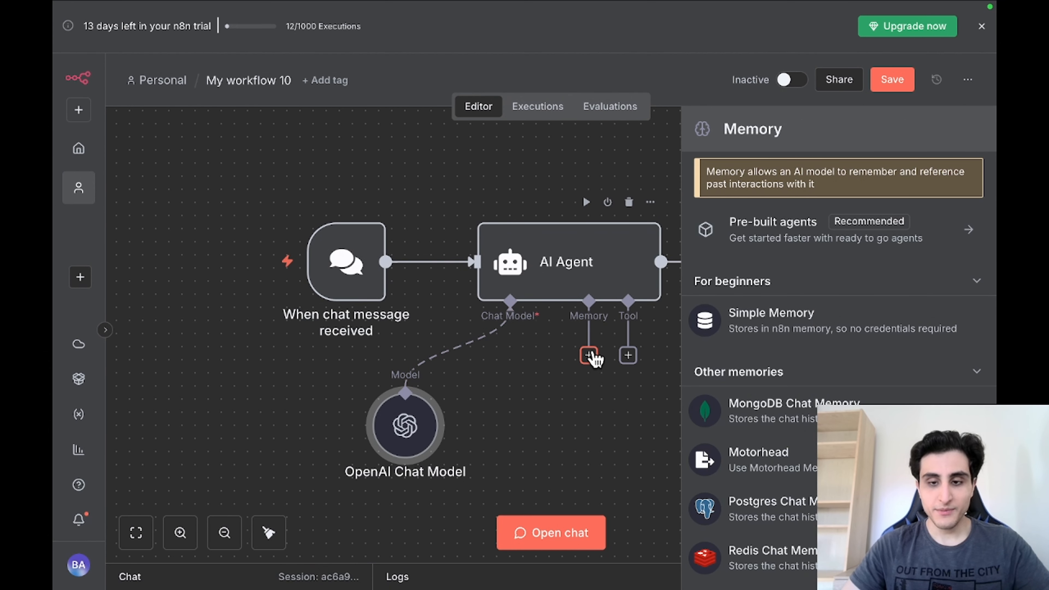
click(817, 312)
click(56, 188)
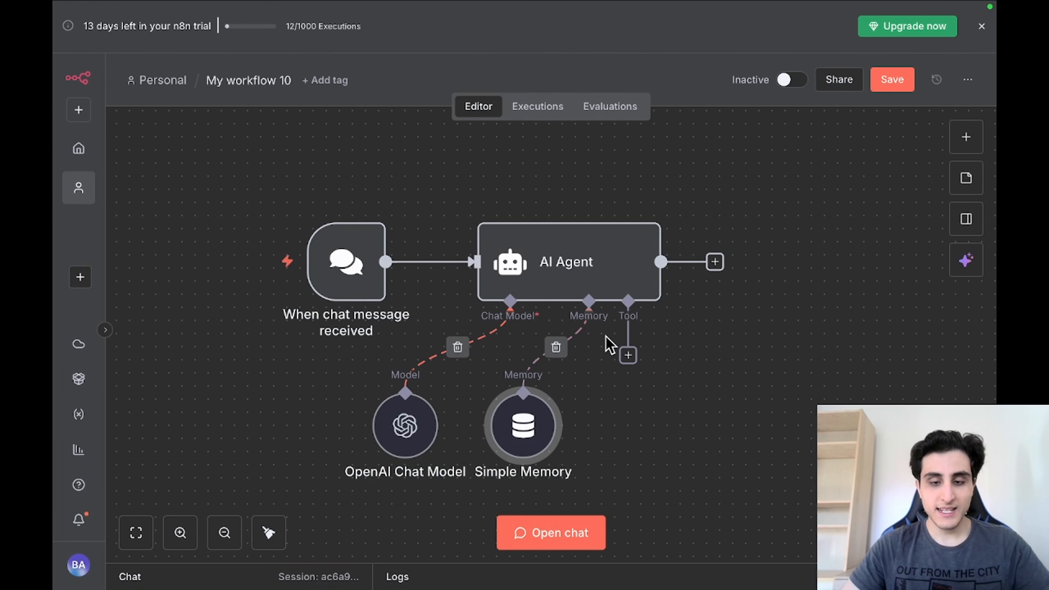
- Attach an MCP Client Tool to the AI Agent and paste the copied production MCP URL as its endpoint
click(628, 356)
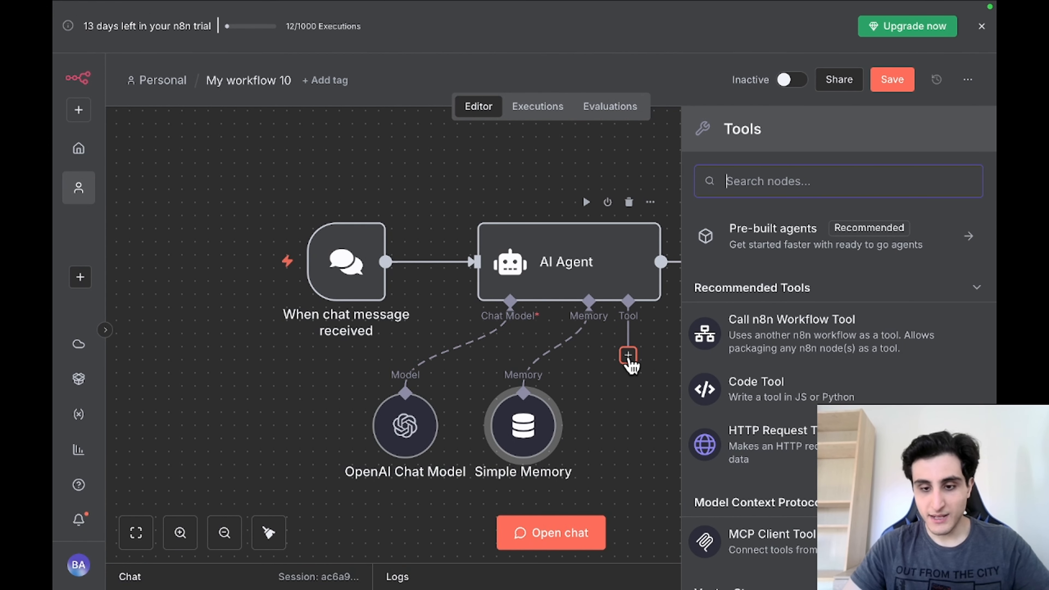
click(764, 558)
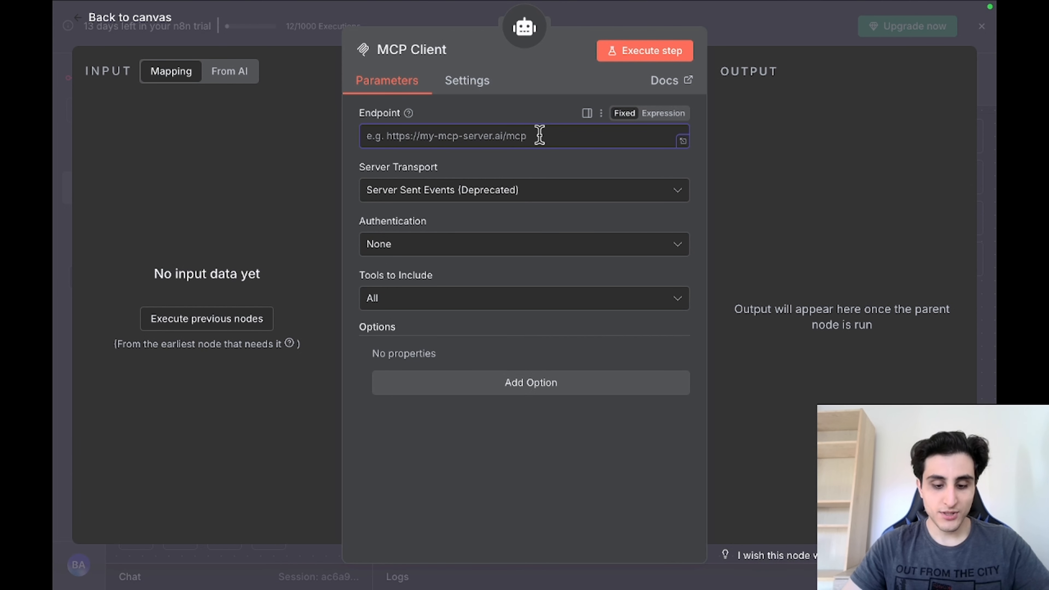
key(ctrl+v)
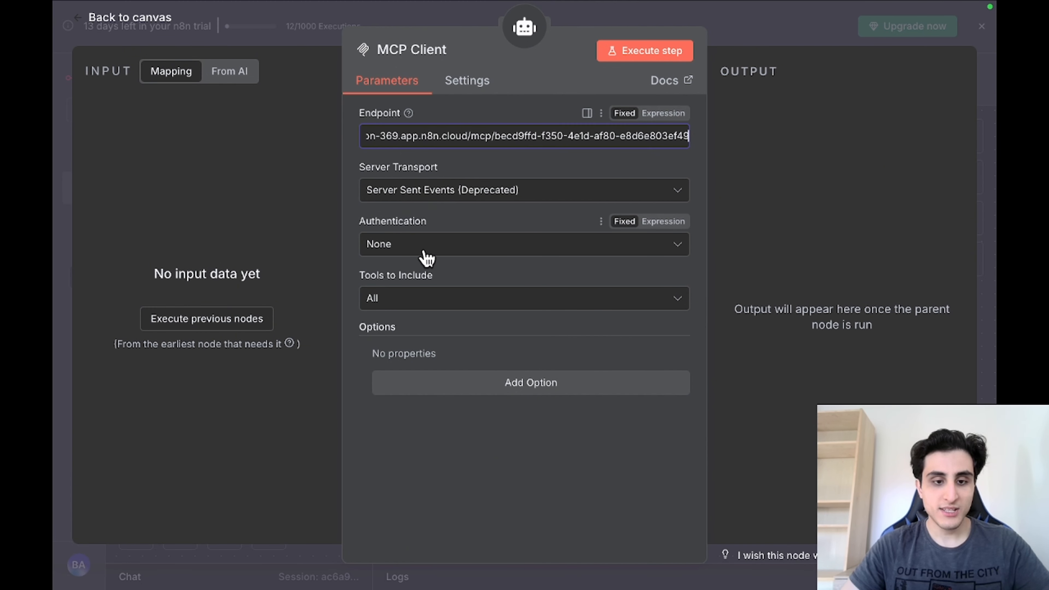
- Try limiting the MCP Client to the selected delete-event and create-event Google Calendar tools, and set Tools to Include back to All
click(425, 306)
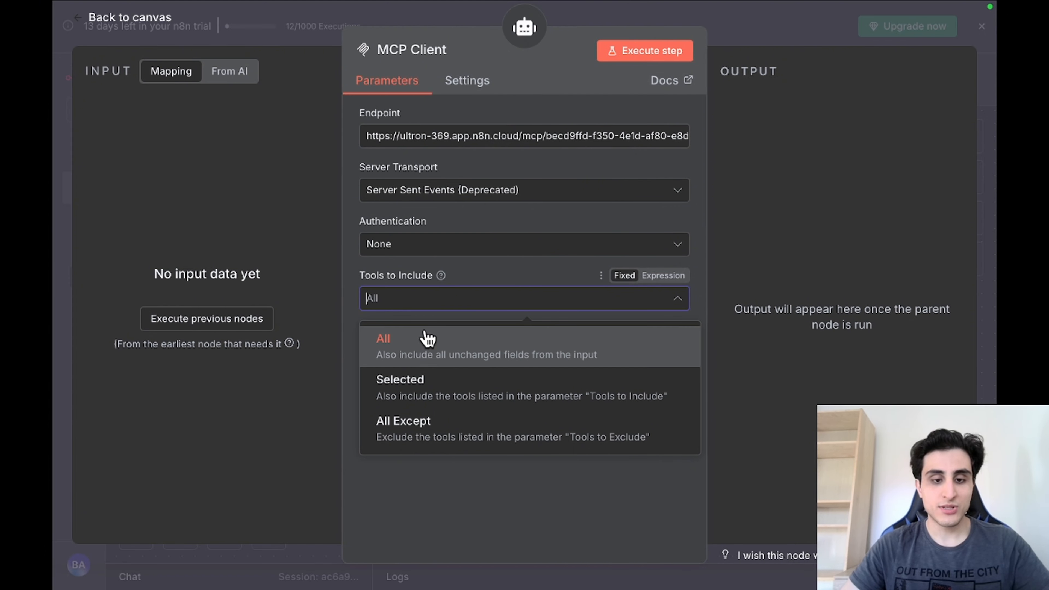
click(436, 386)
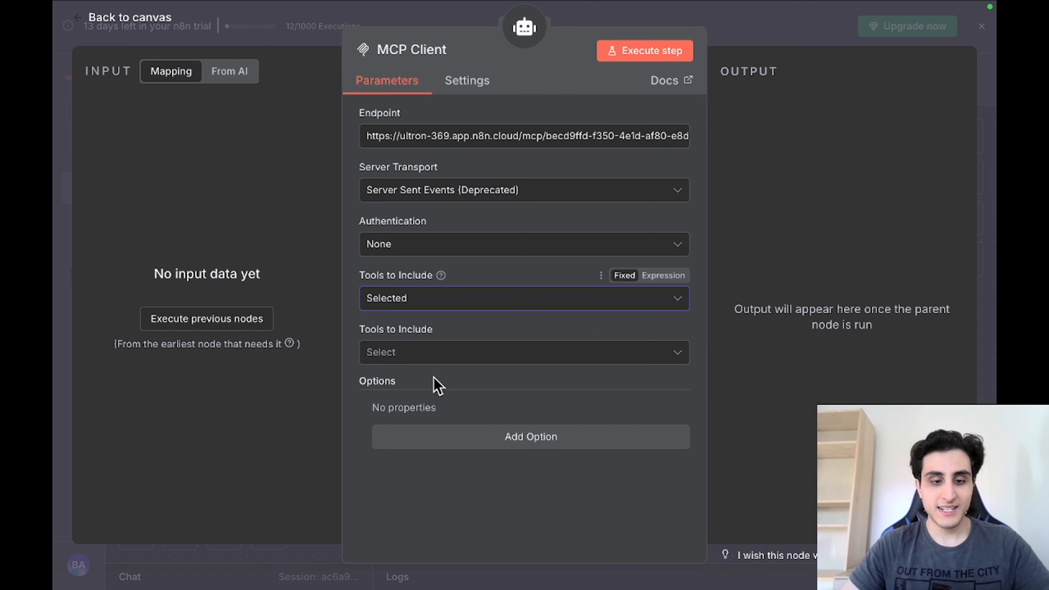
click(451, 354)
click(466, 395)
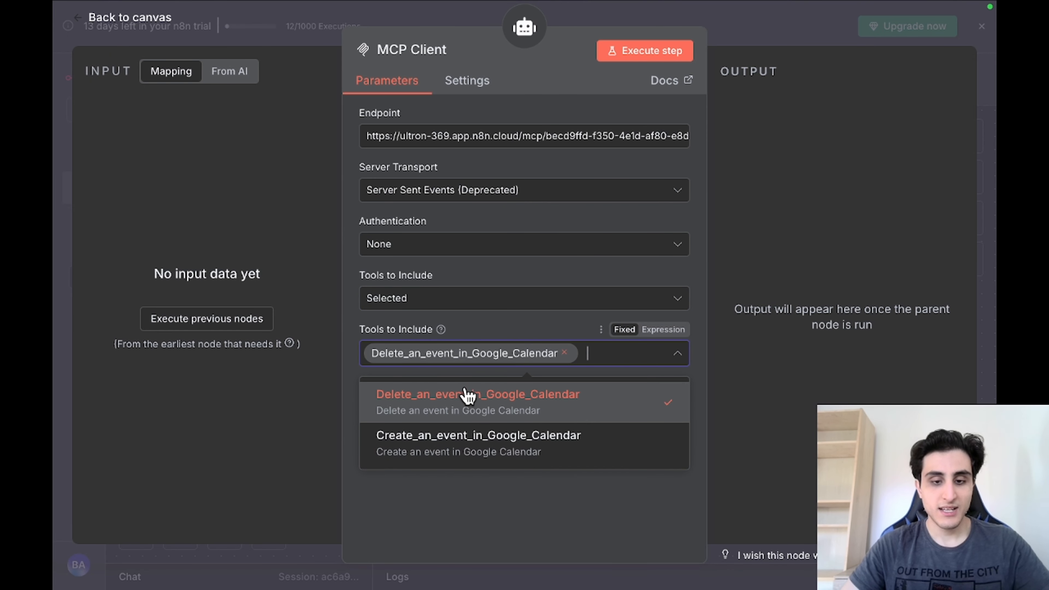
click(524, 442)
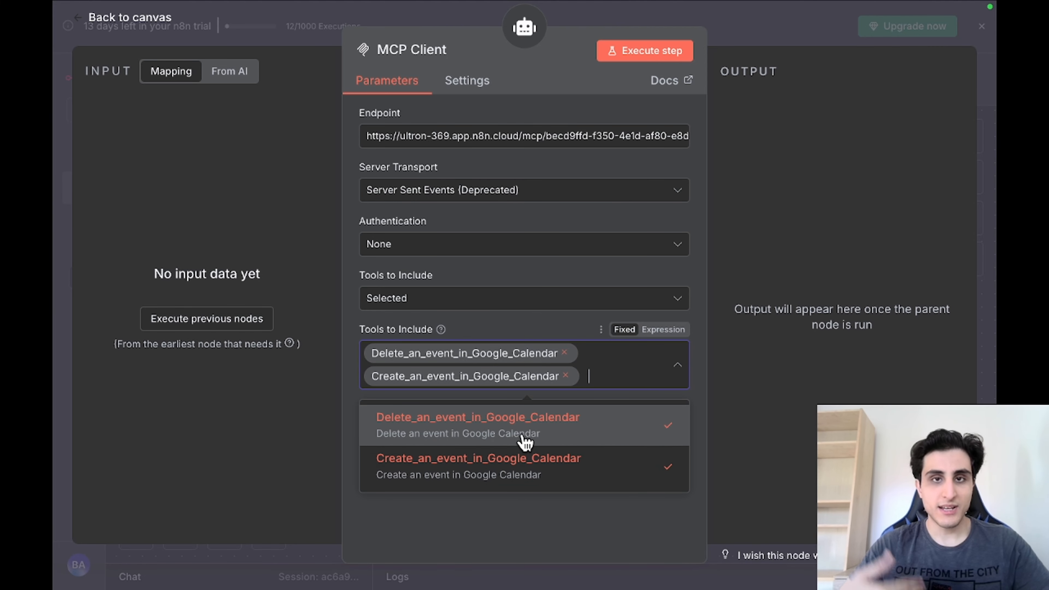
click(565, 375)
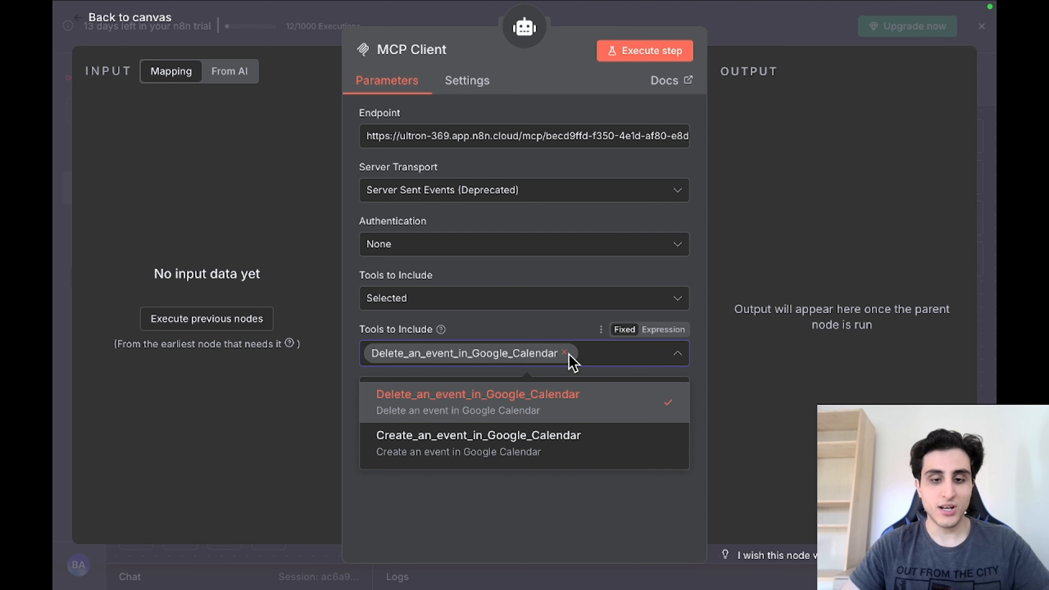
click(565, 354)
click(566, 356)
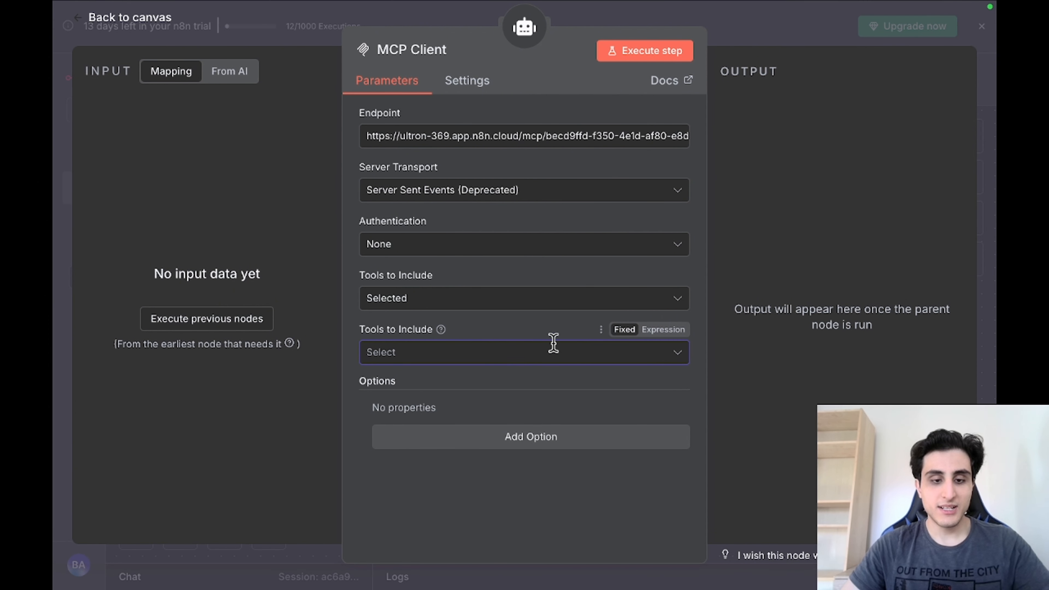
click(485, 298)
click(433, 359)
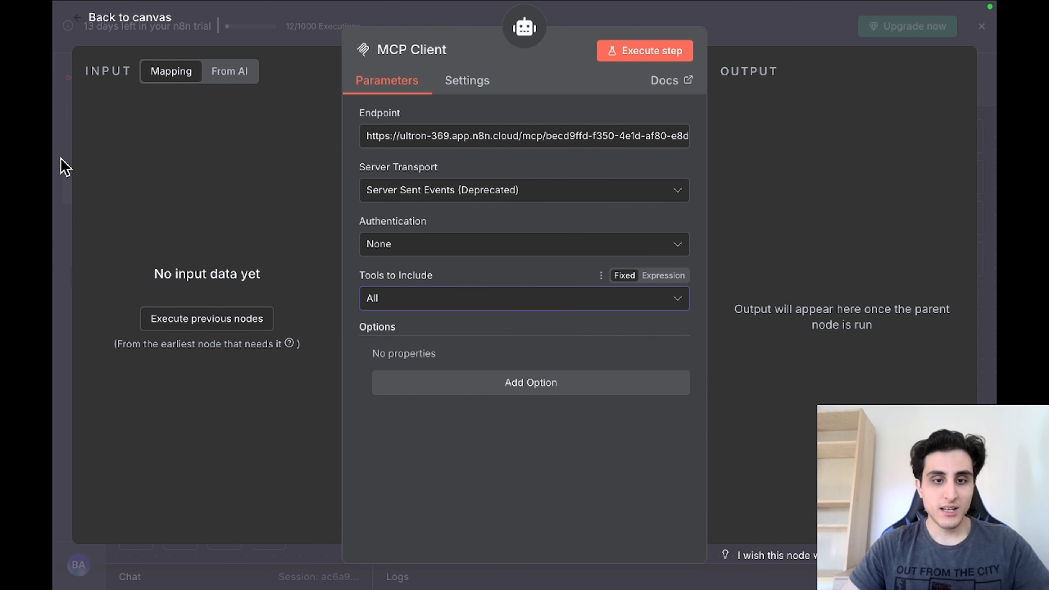
- Leave the MCP Client's settings and save the workflow
click(64, 167)
click(891, 82)
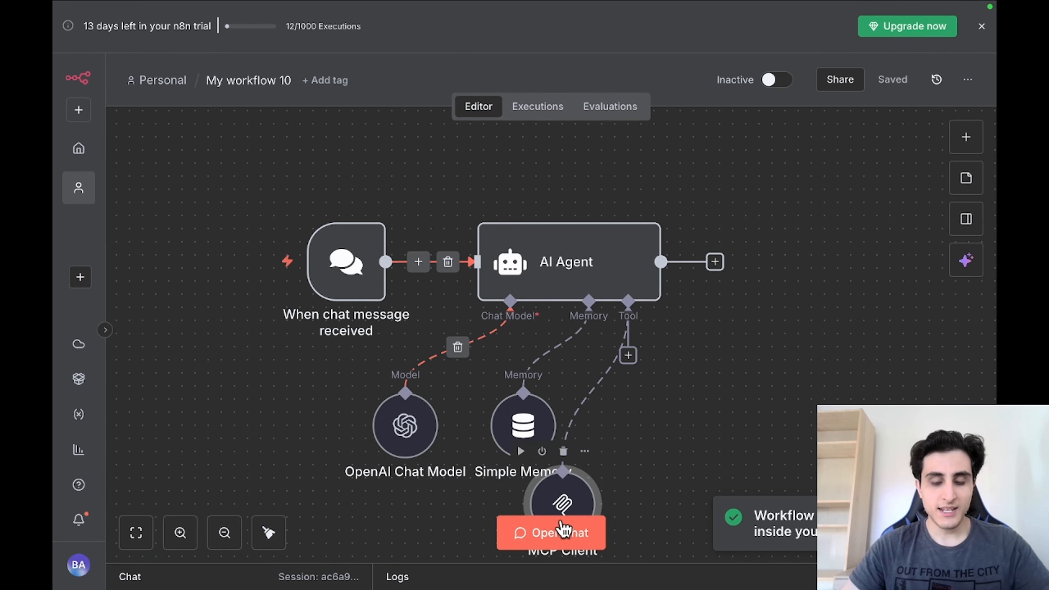
- Open the workflow's chat and start a message with the word "Schedule"
click(561, 539)
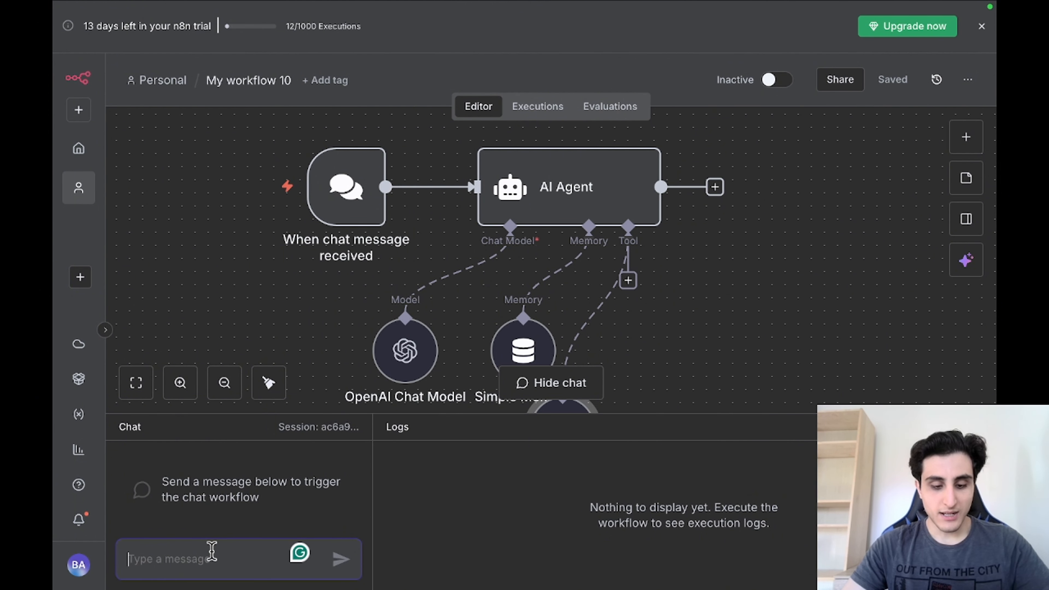
text(Sh)
key(BackSpace)
key(BackSpace)
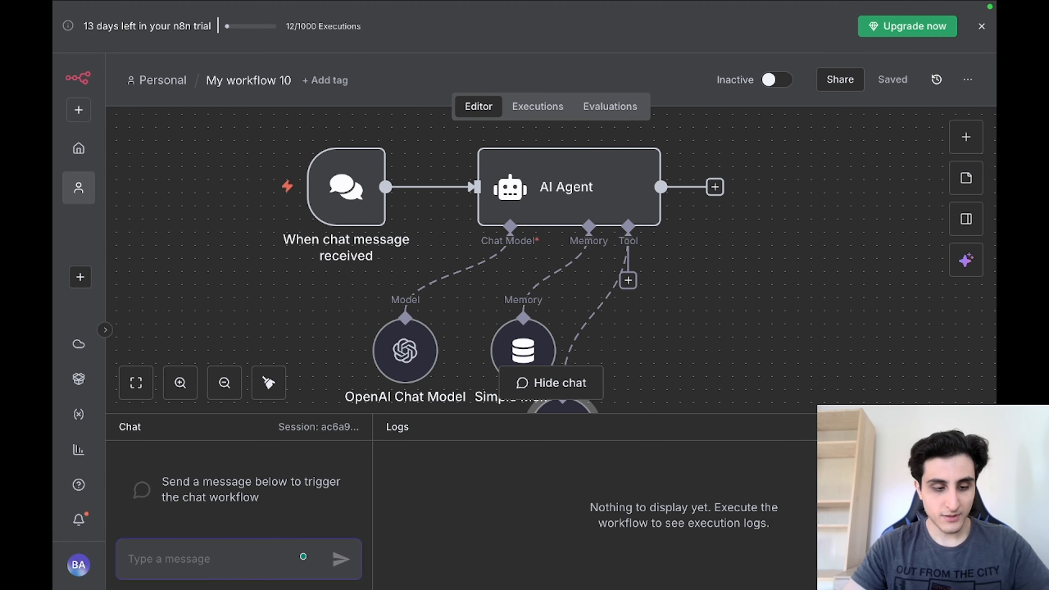
text(Schedule)
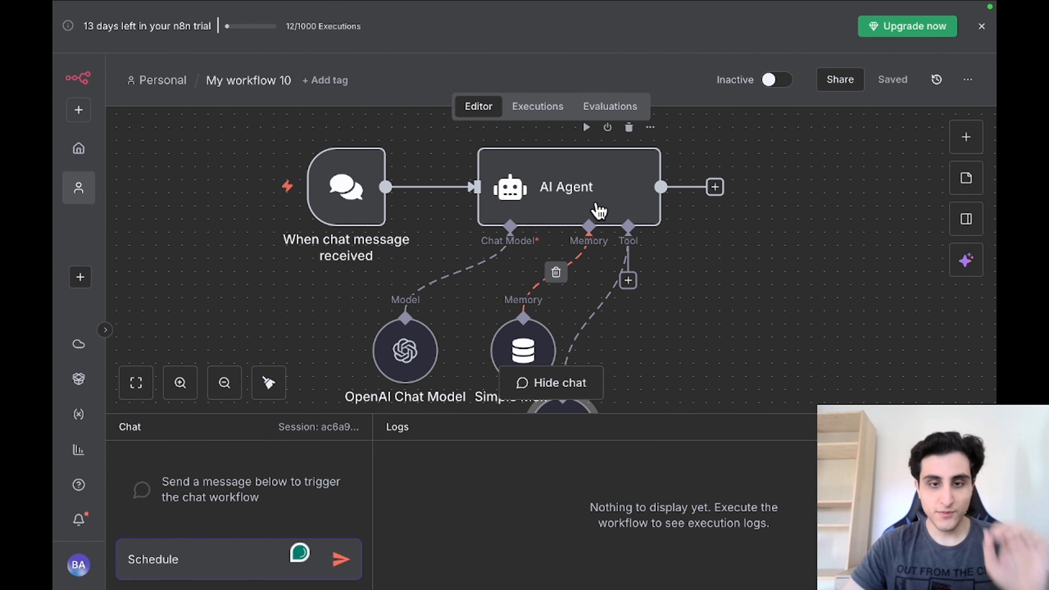
- Open the AI Agent's settings and try the Define below prompt source, restoring Connected Chat Trigger Node
double_click(597, 209)
click(481, 188)
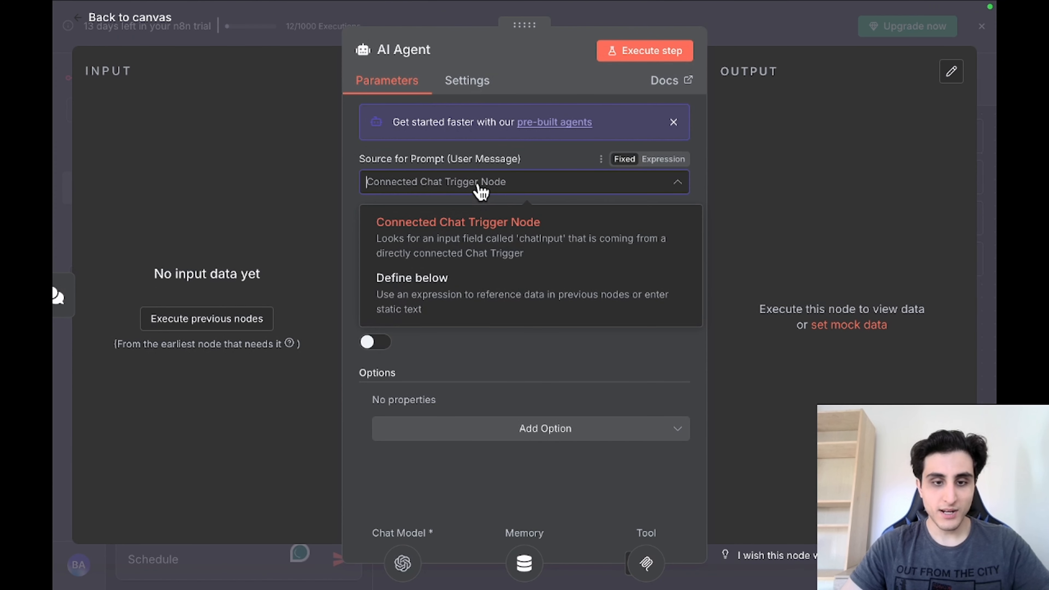
click(475, 301)
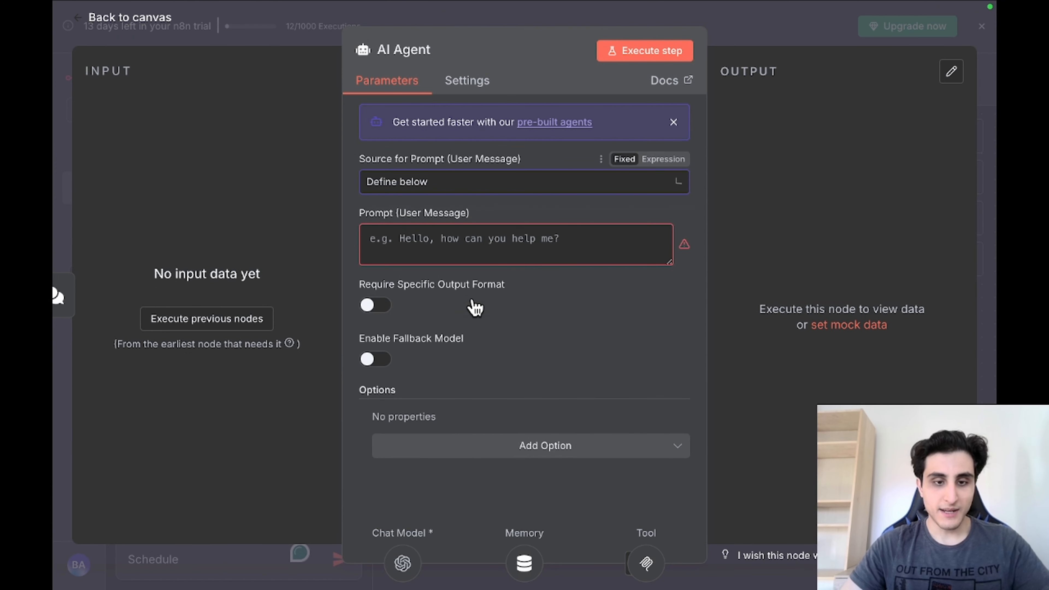
click(555, 184)
click(523, 239)
- Add a System Message option to the AI Agent and clear its default text
click(462, 432)
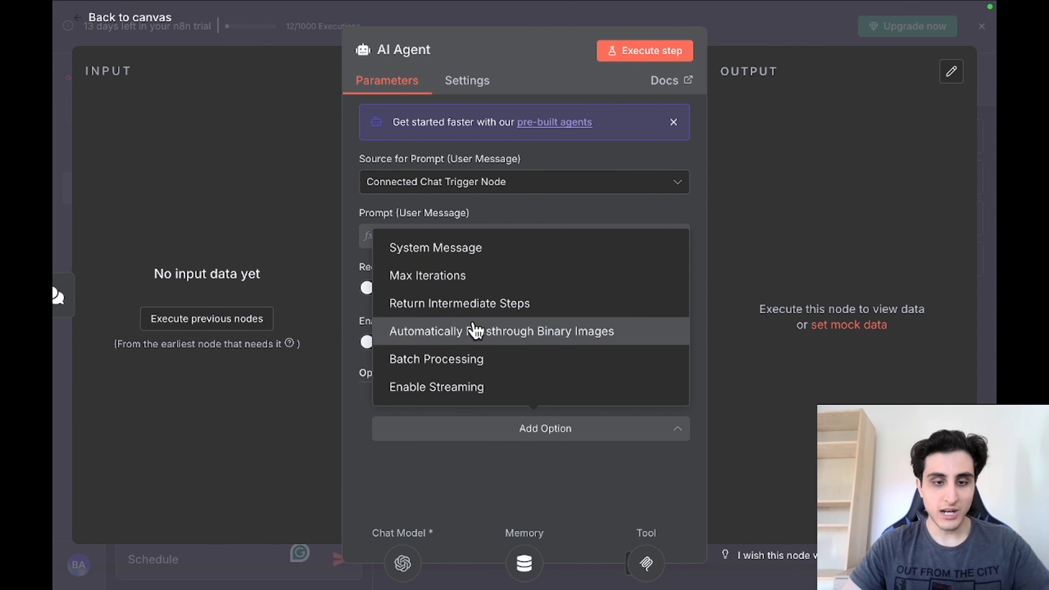
click(472, 248)
drag(561, 427, 283, 429)
key(BackSpace)
- Switch to the existing calendar agent workflow and copy the full system message from its AI Agent
mouse_move(304, 7)
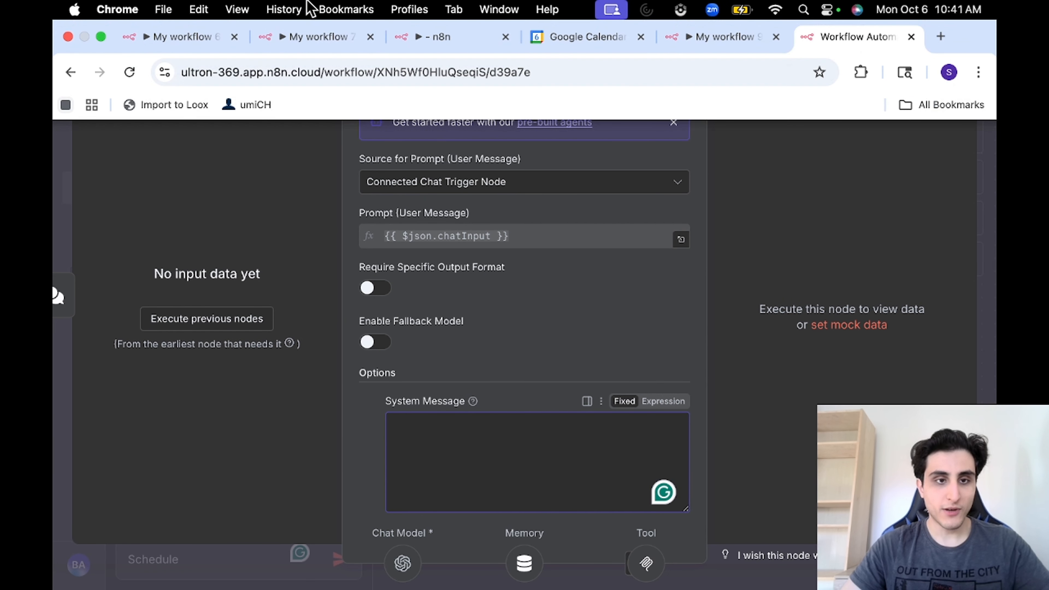
click(454, 45)
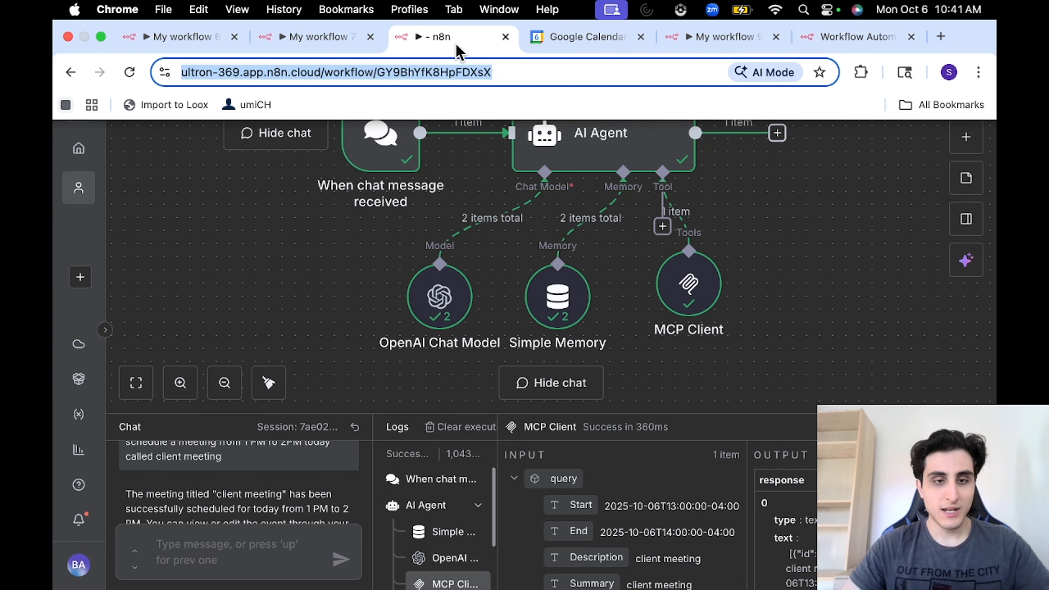
double_click(626, 143)
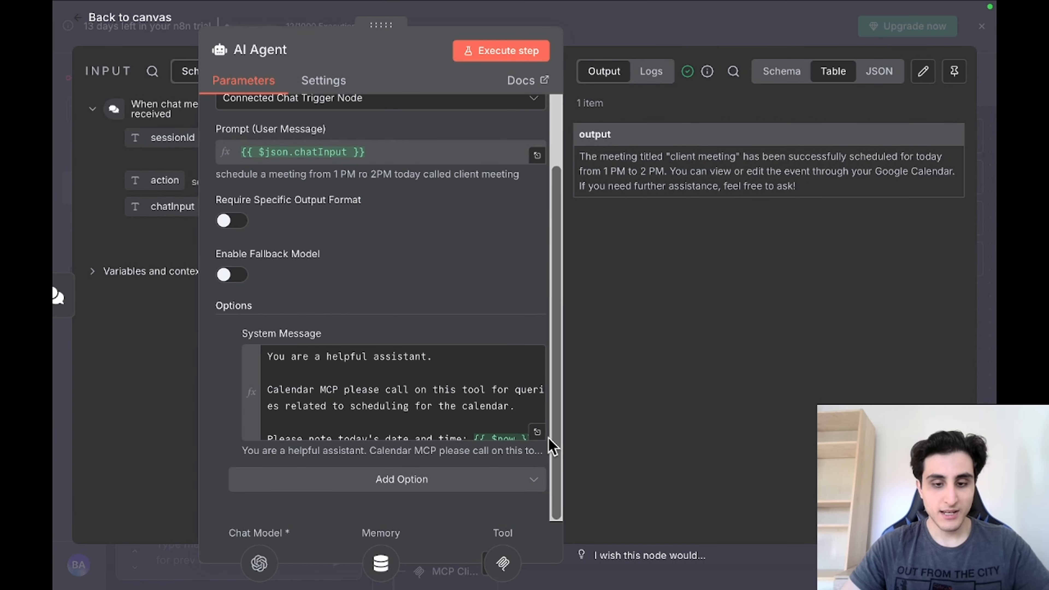
click(537, 432)
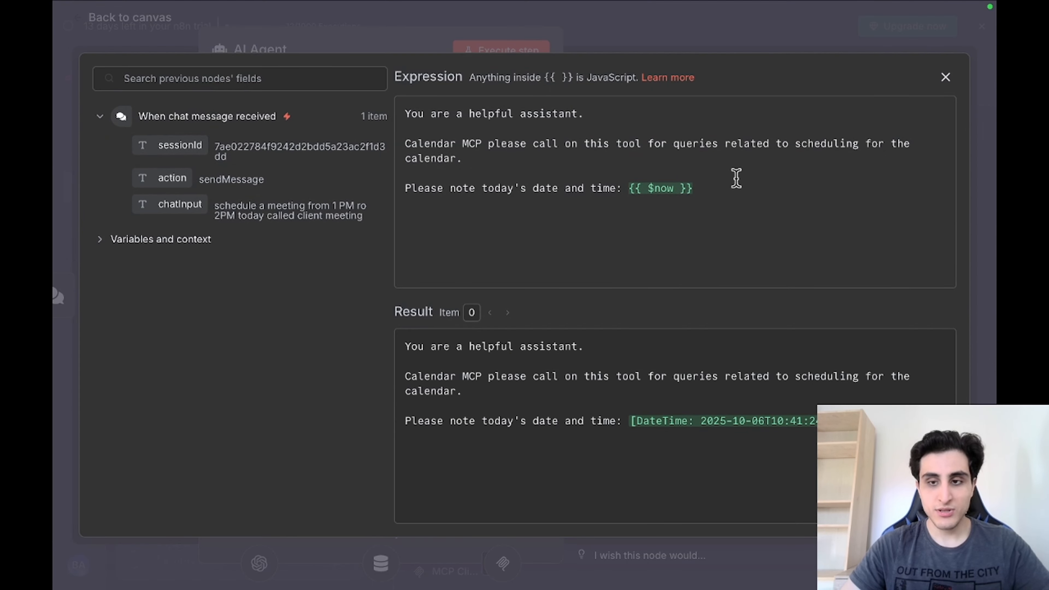
drag(725, 186, 419, 102)
key(super+c)
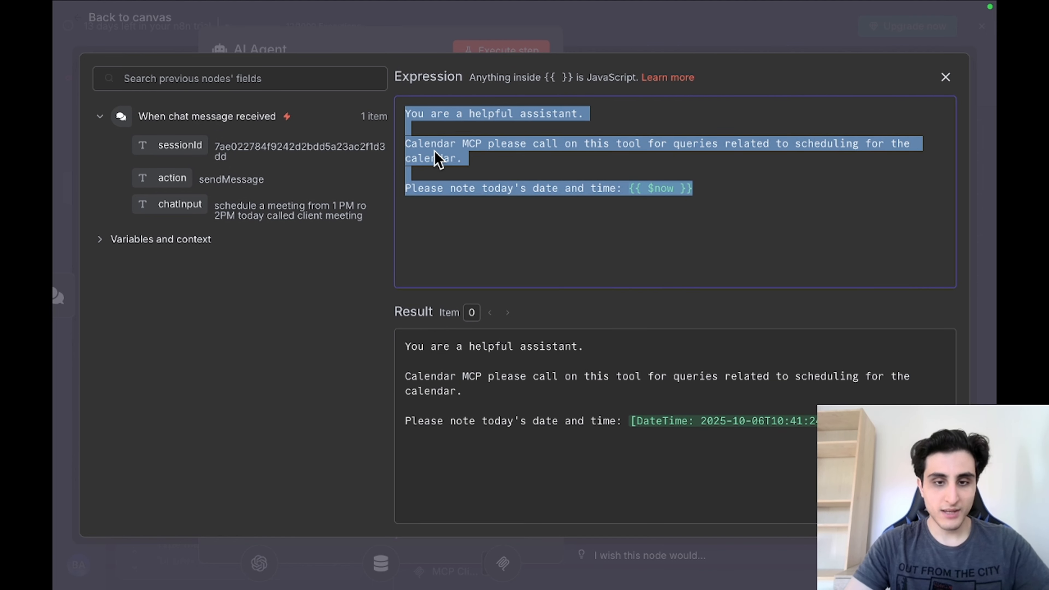
- Paste the copied system message into My workflow 10's AI Agent and highlight its {{ $now }} date line in the expanded editor
mouse_move(432, 6)
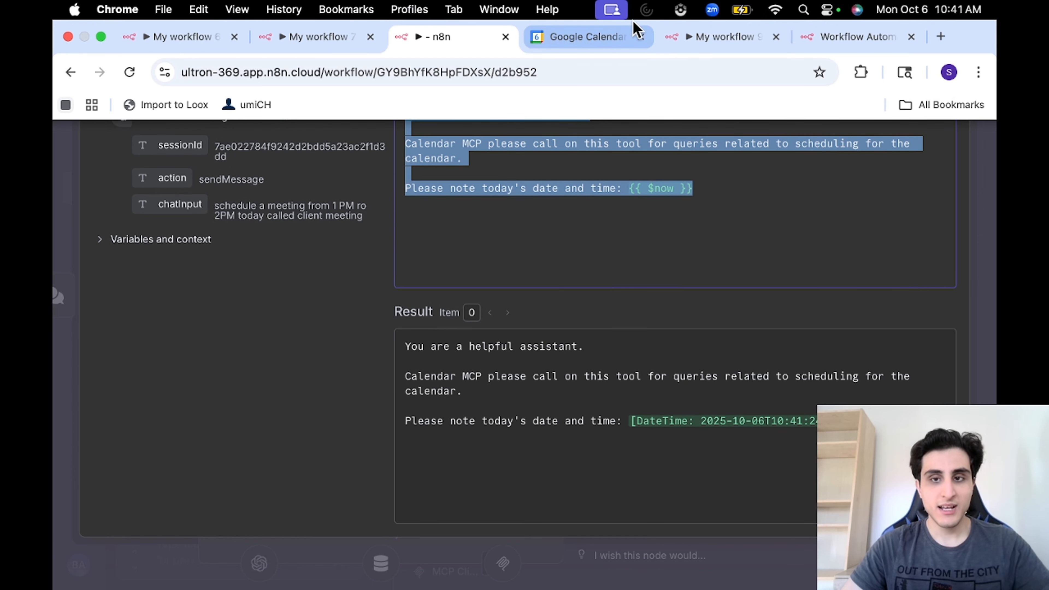
click(854, 40)
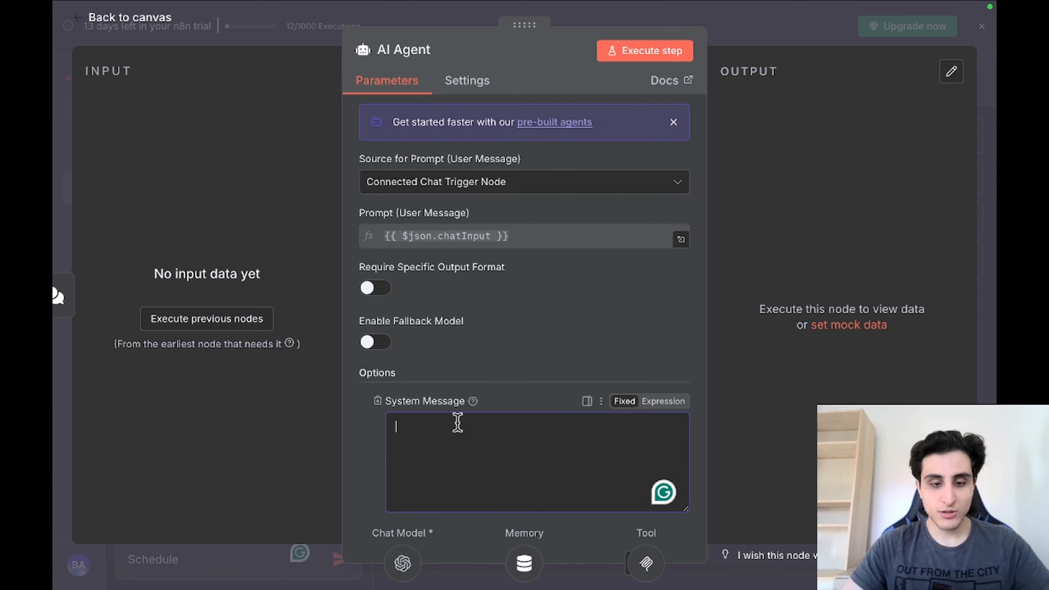
key(super+v)
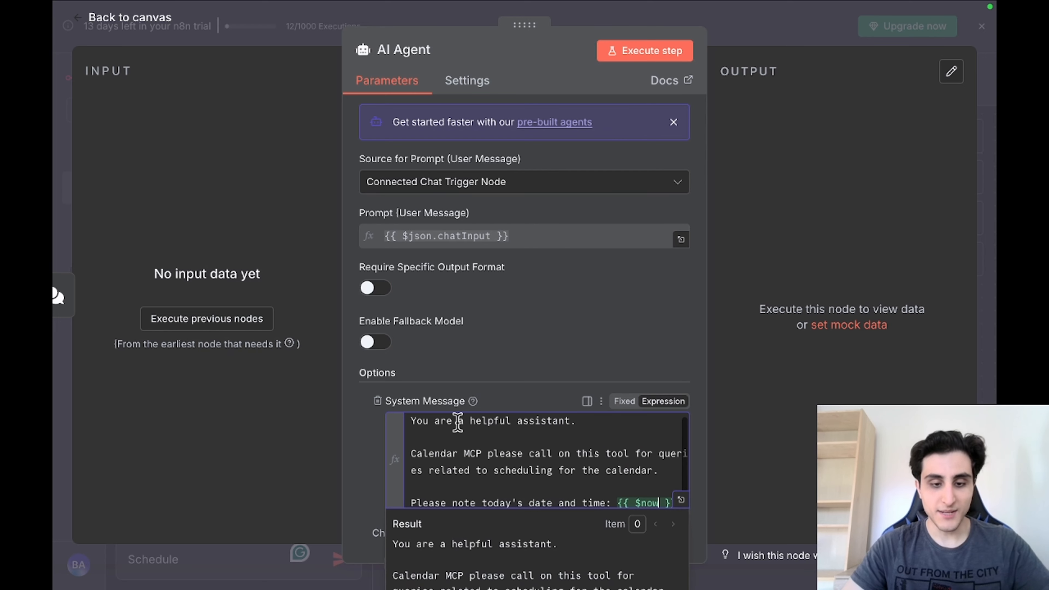
click(680, 497)
drag(699, 188, 399, 185)
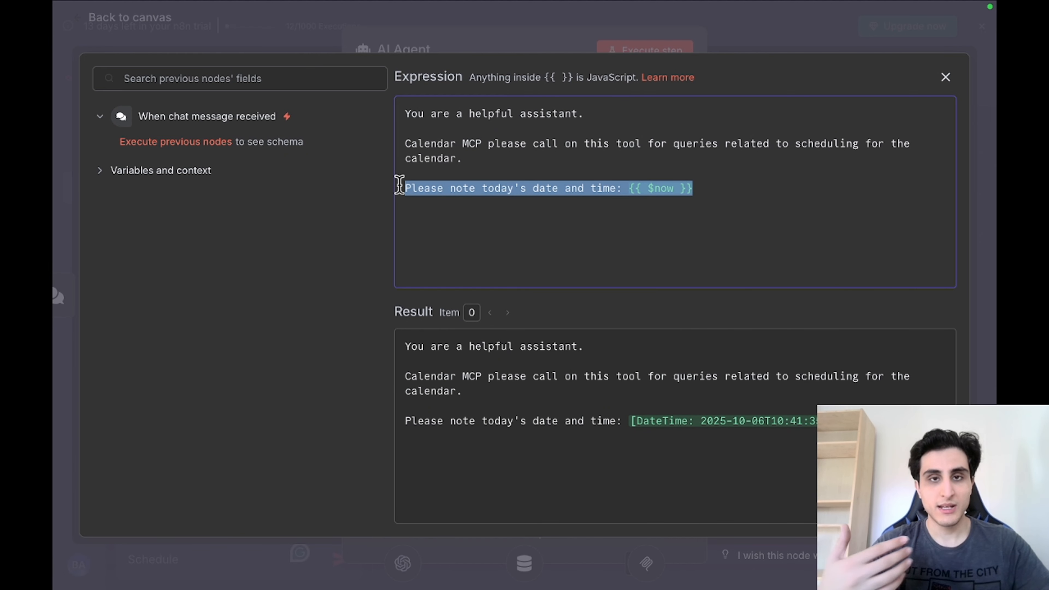
- Close the expression editor and the AI Agent's settings, and save the workflow
click(54, 73)
click(54, 123)
click(902, 85)
- Complete the chat message as "Schedule a time from 3 to 5 pm called meeting with client" and send it
click(202, 552)
text(a time from 3 to 5 pm)
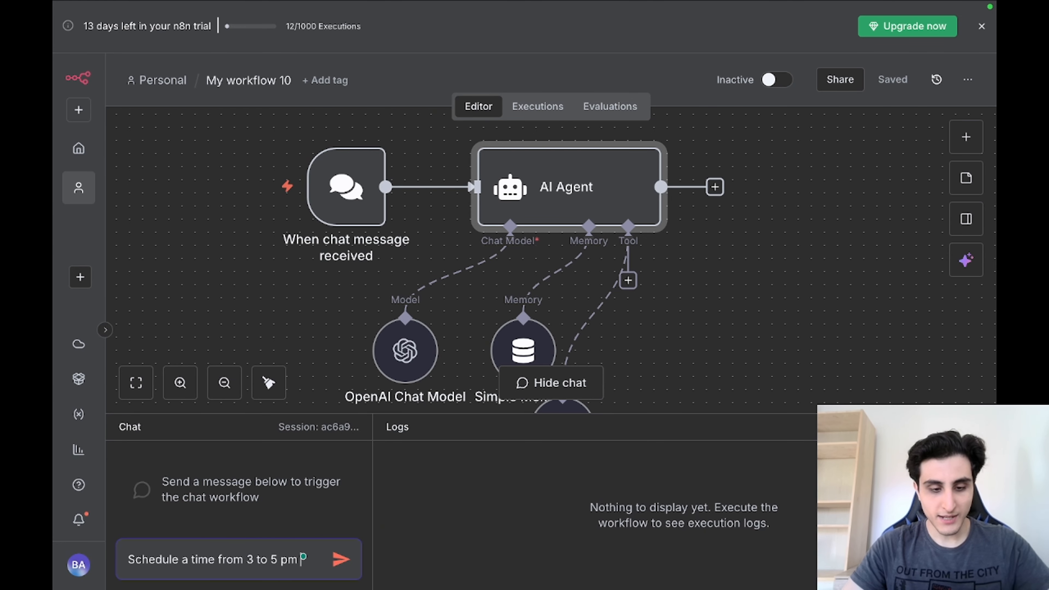
text(called meeting with client)
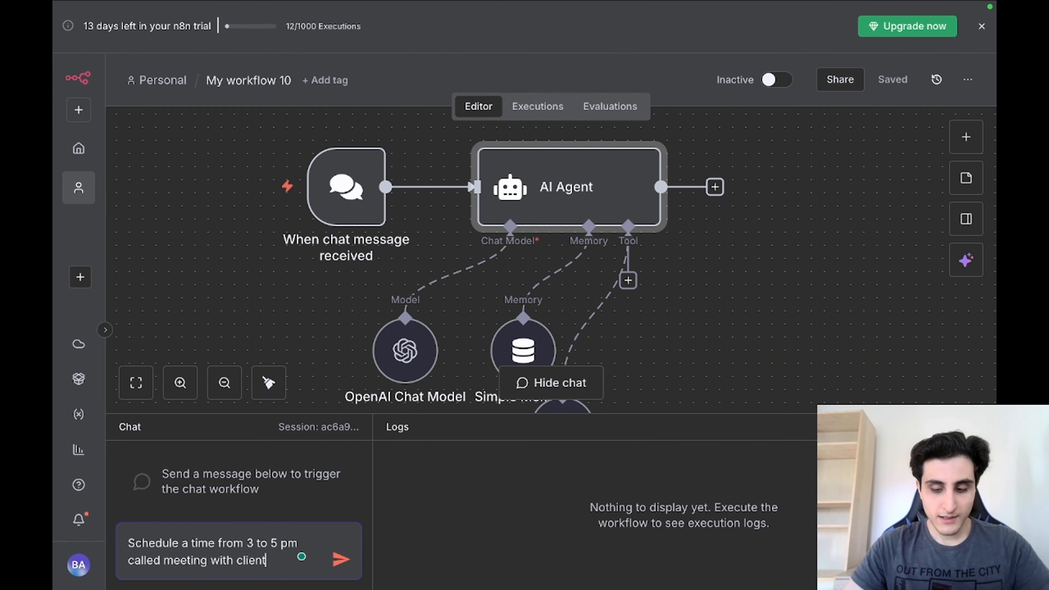
key(Return)
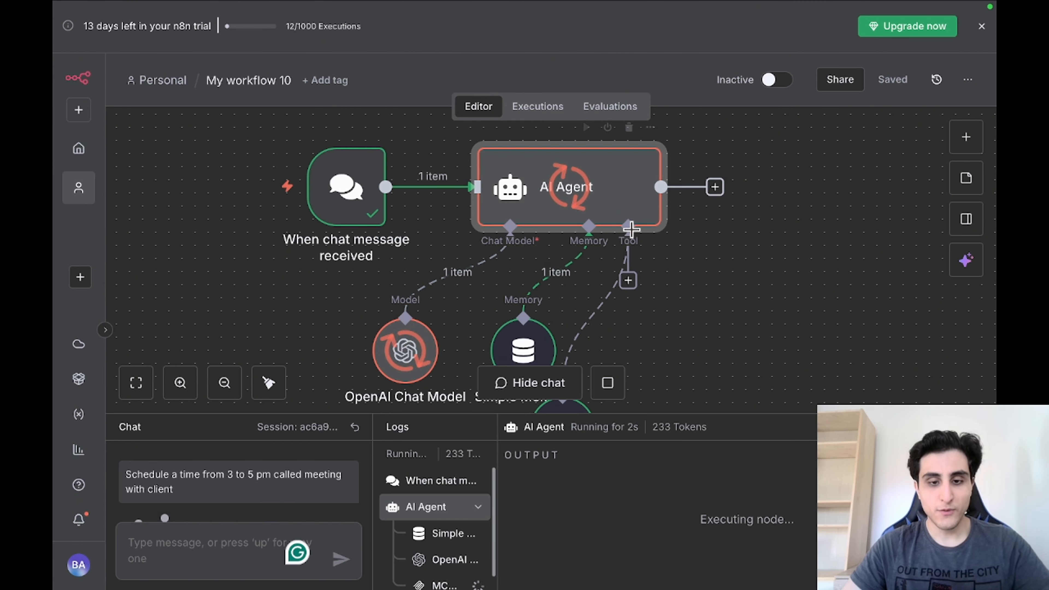
- Review the agent's chat reply and check Google Calendar for the client meeting requested from 3 to 5 pm
scroll(512, 258, down, 1)
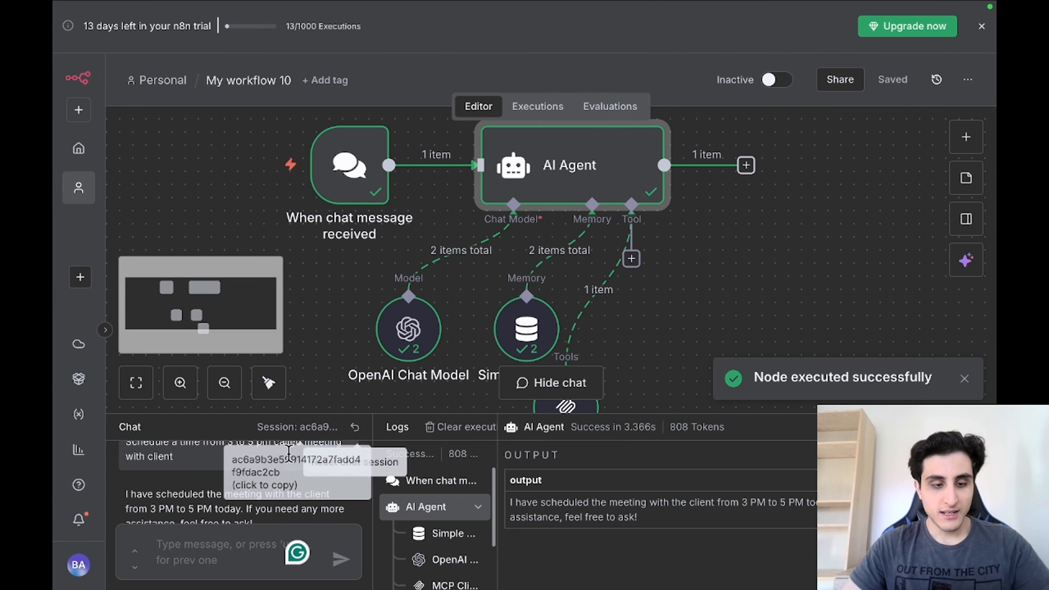
mouse_move(480, 1)
click(582, 37)
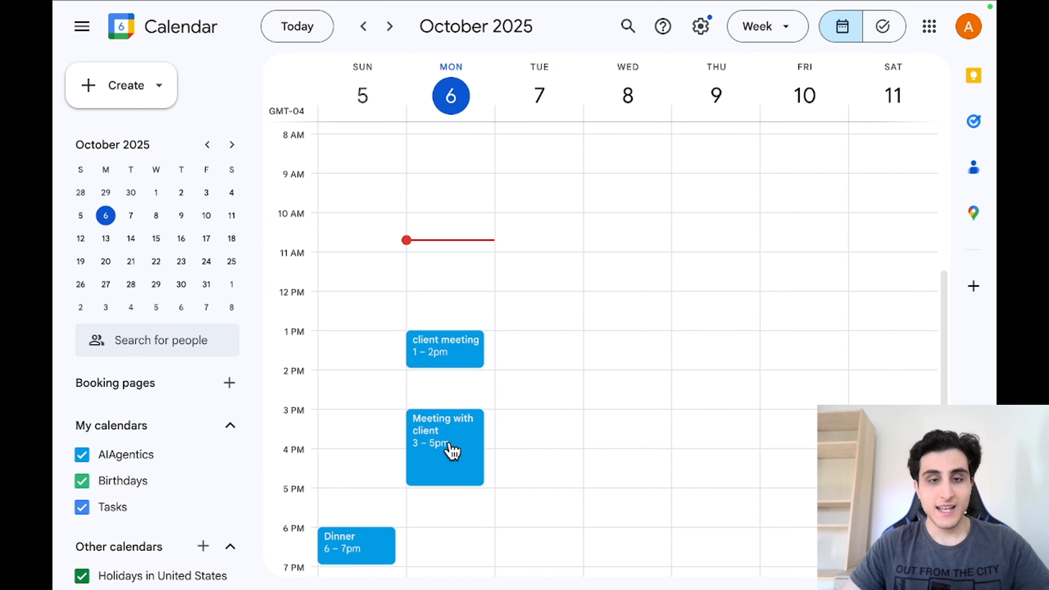
- Switch back to My workflow 9 and close its AI Agent editors to view the canvas
mouse_move(543, 3)
click(391, 37)
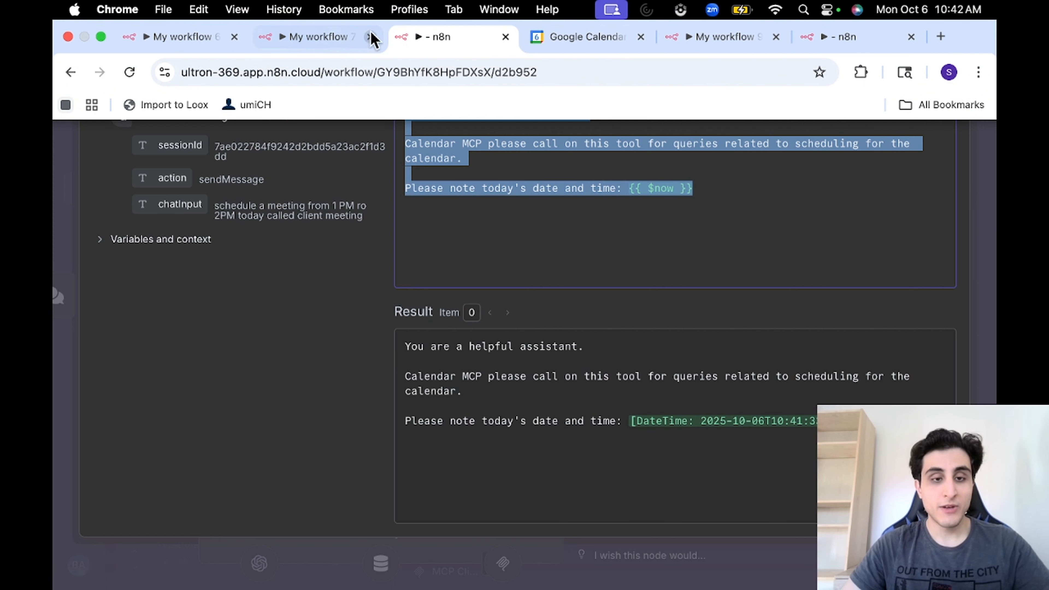
click(58, 180)
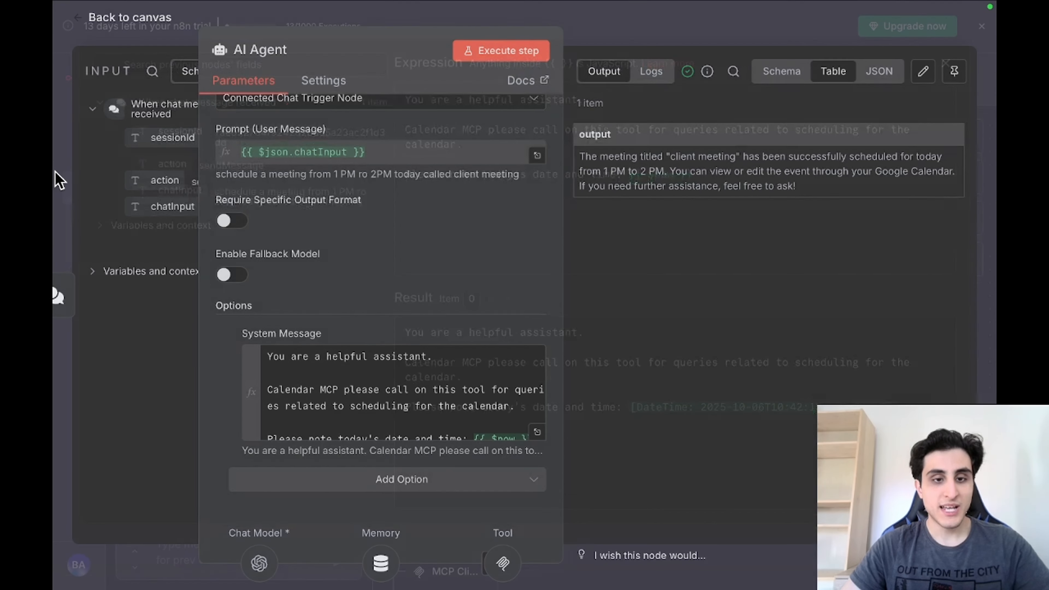
click(57, 188)
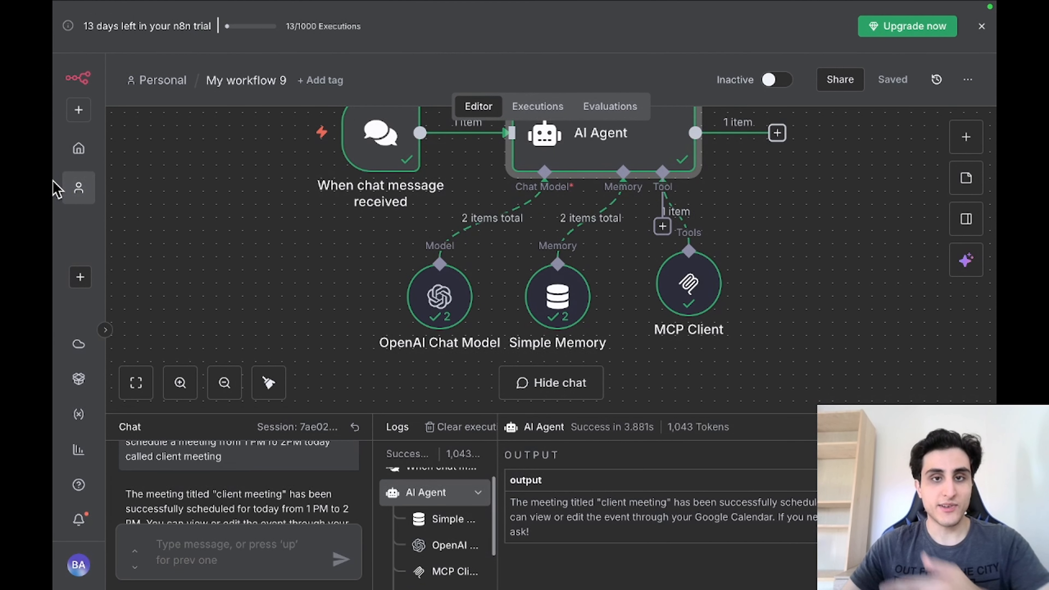